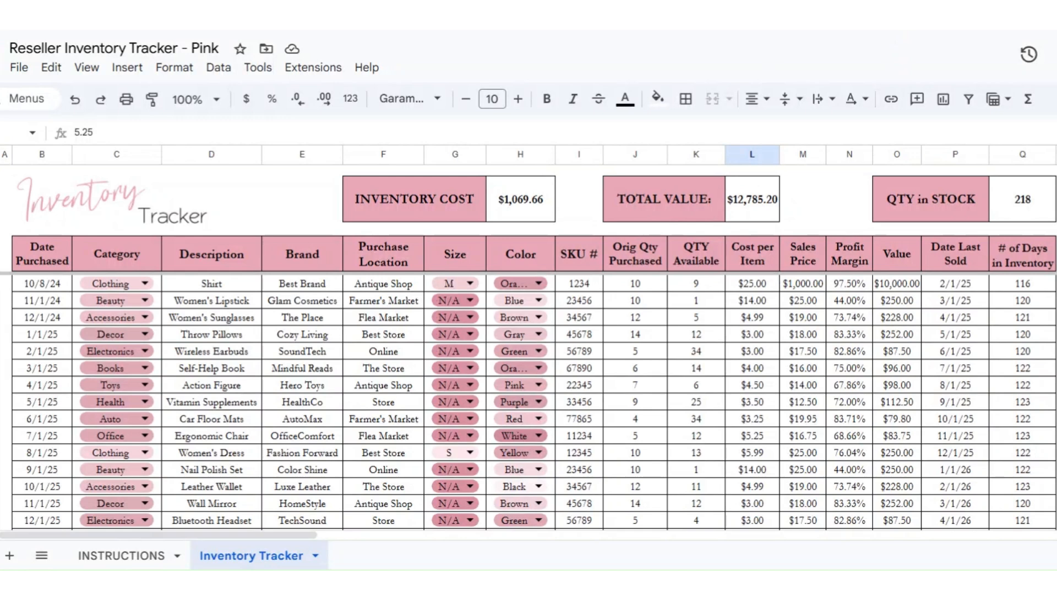
Step: Clear the first inventory row from Date Purchased through Sales Price and set its purchase date to 6/12/25
left_click_drag(32, 287, 801, 292)
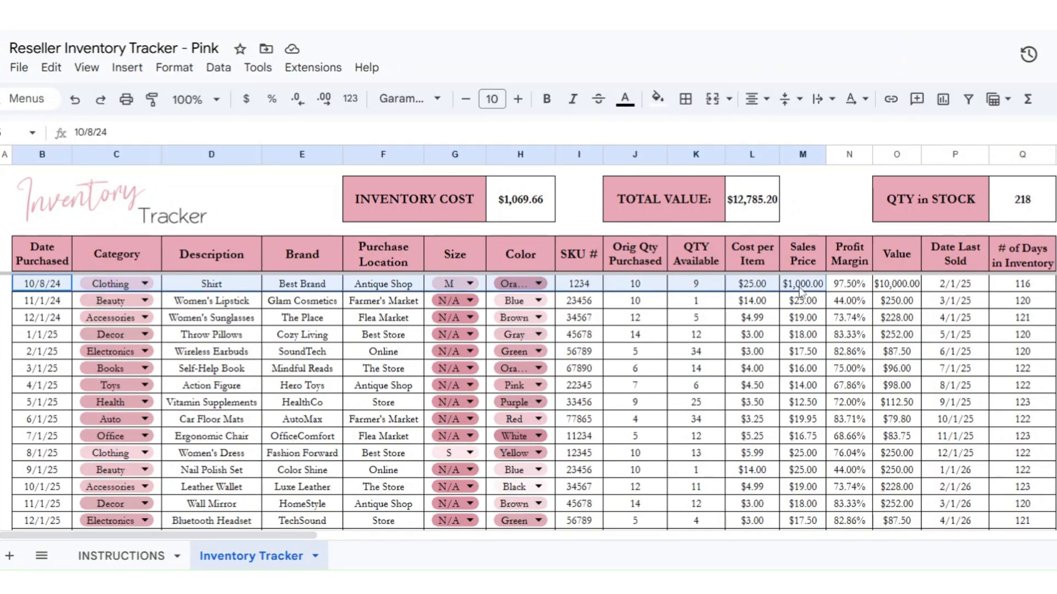
key("Delete")
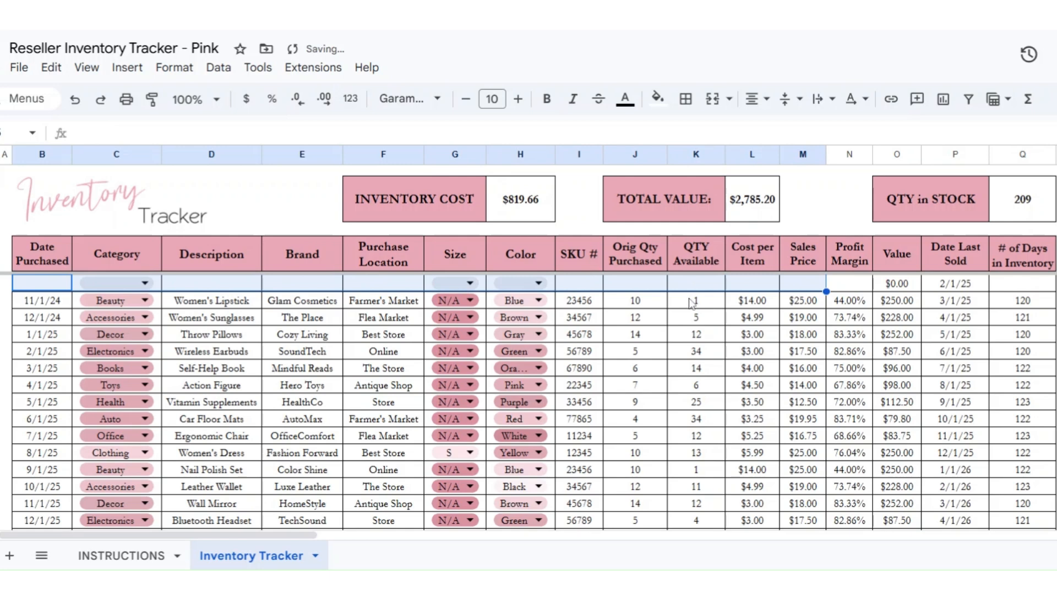
left_click(49, 288)
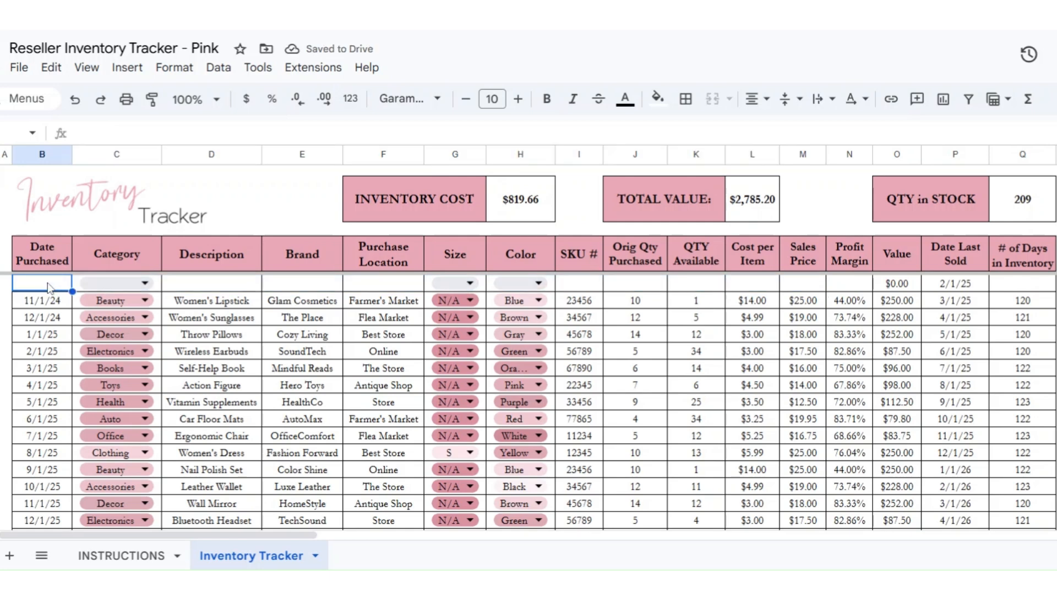
double_click(50, 286)
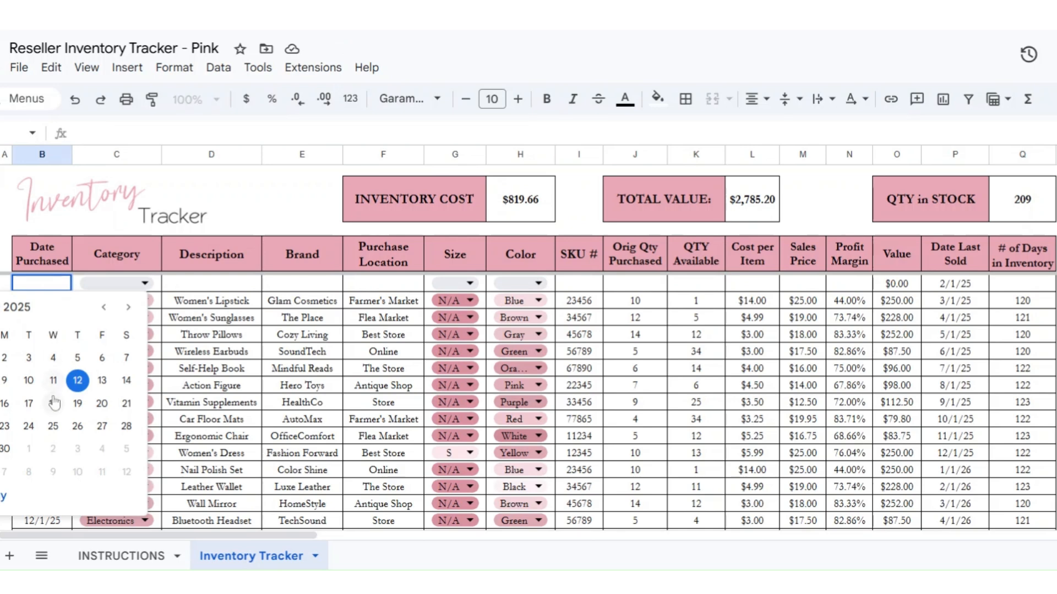
left_click(79, 385)
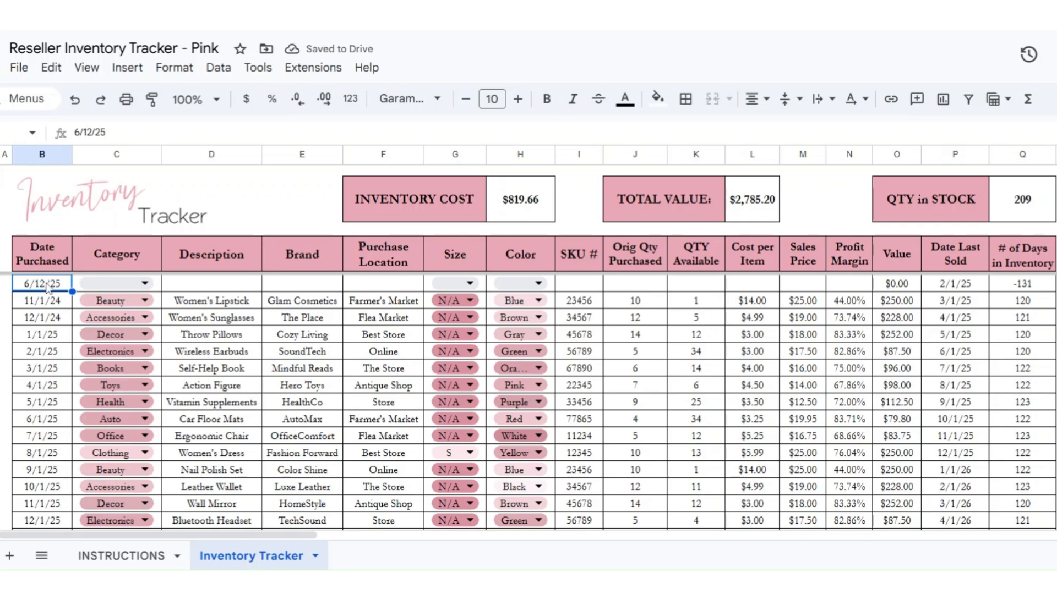
Step: Fill the first row with category Clothing, description Tshirt and brand Best Brand
left_click(98, 285)
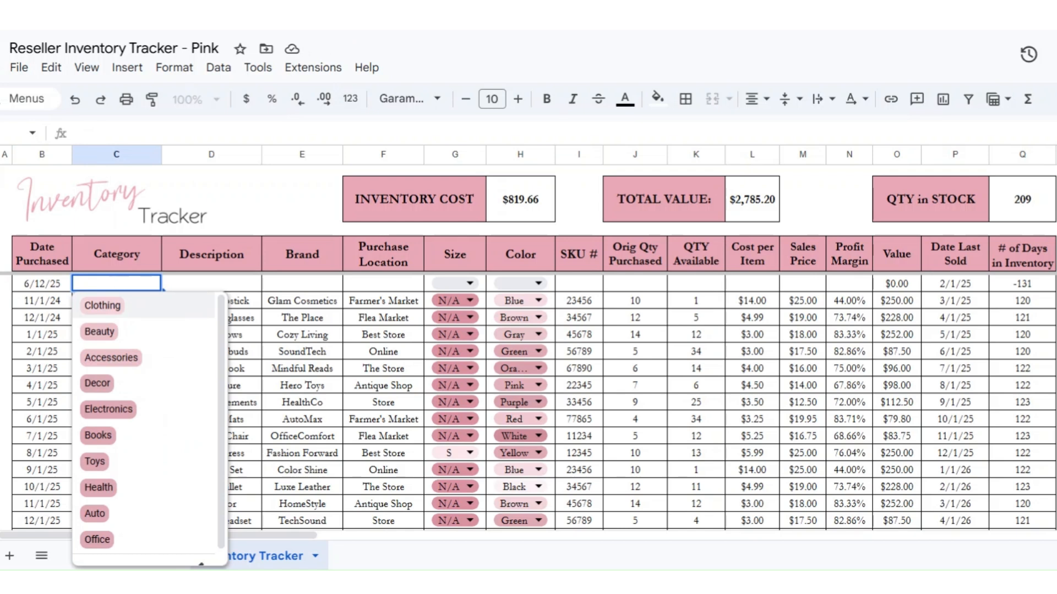
left_click(128, 314)
left_click(190, 288)
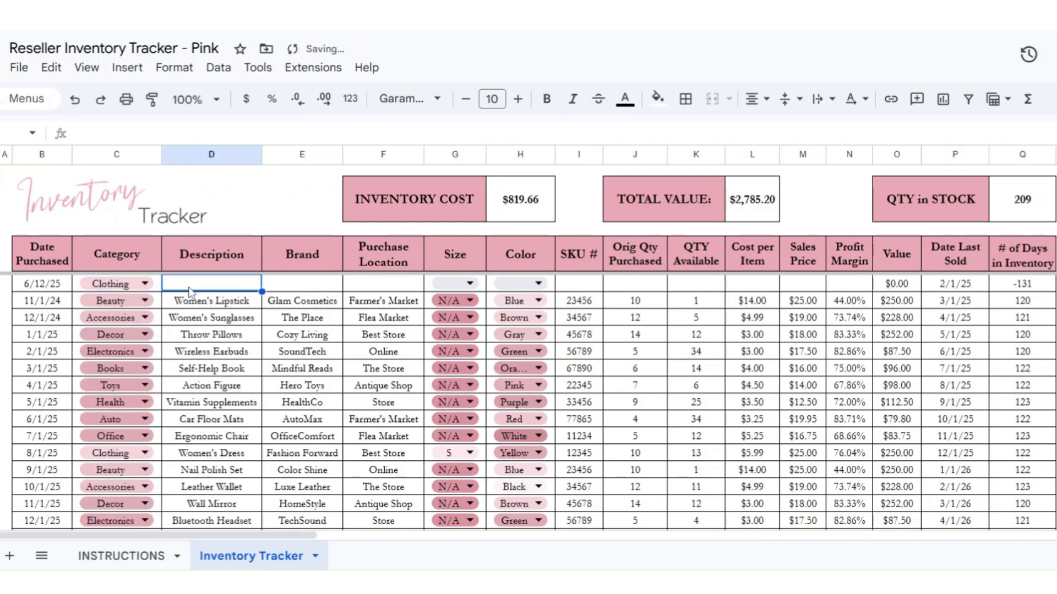
type("Tshirt")
key("Tab")
type("Best Brand")
key("Tab")
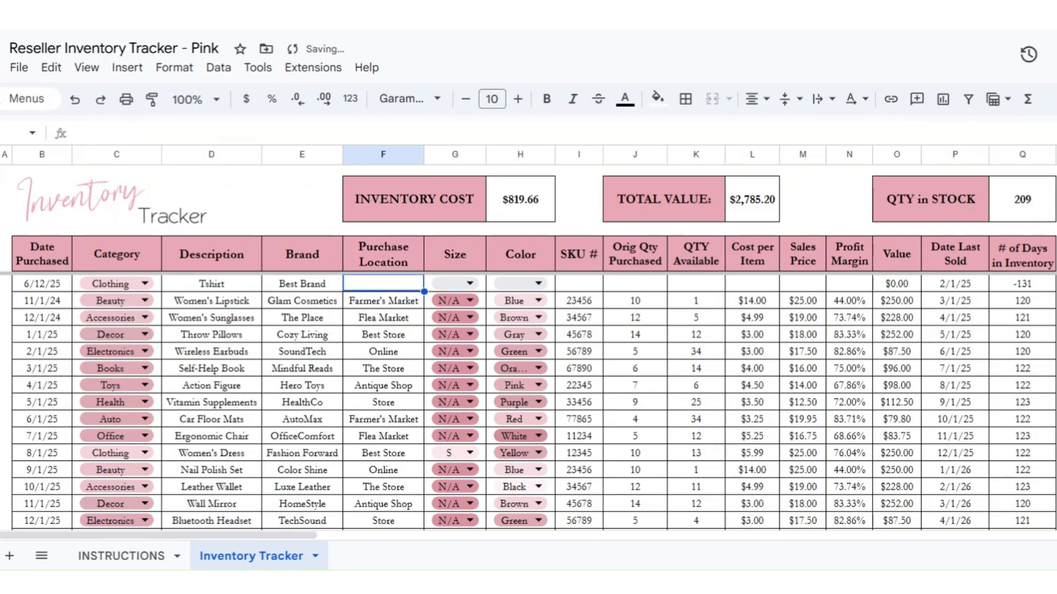
Step: Enter Thrift Store as the first row's purchase location
type("T")
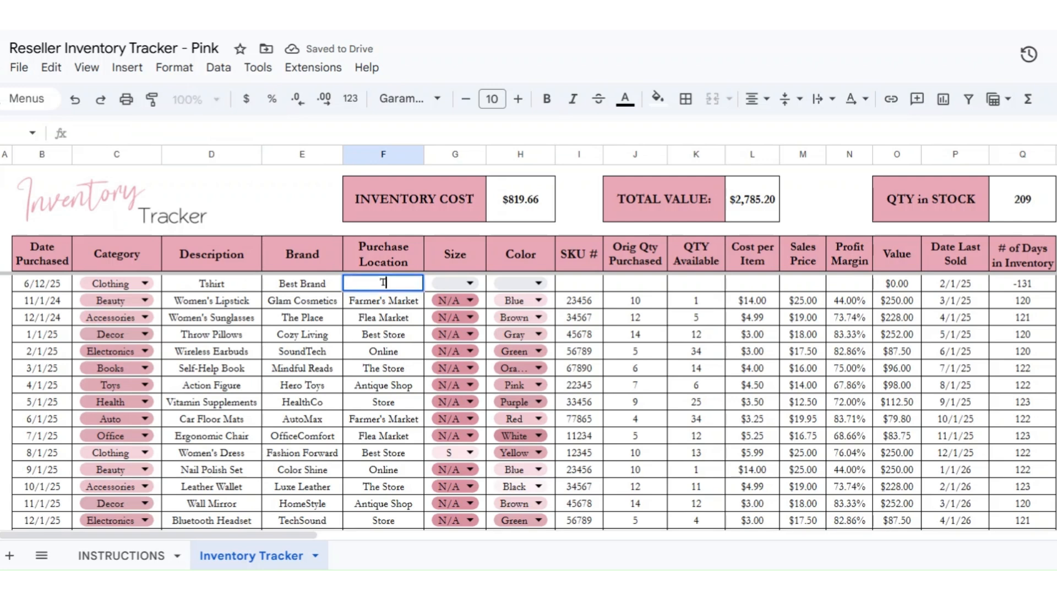
type("hrift STore")
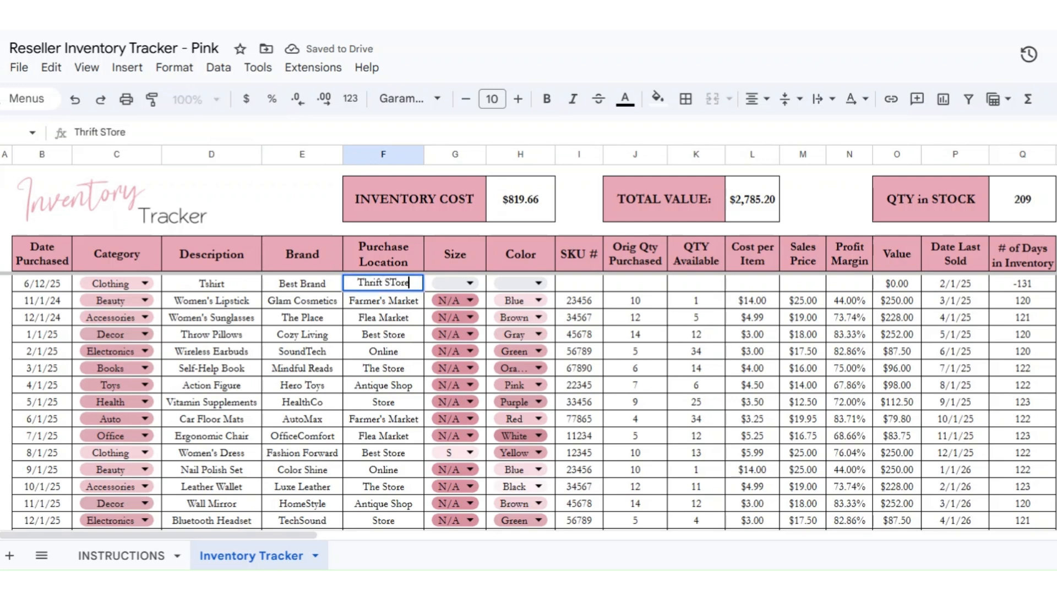
key("BackSpace")
key("BackSpace")
key("BackSpace")
type("tore")
key("Tab")
Step: Choose size L and color Black for the Tshirt in the first row
key("Return")
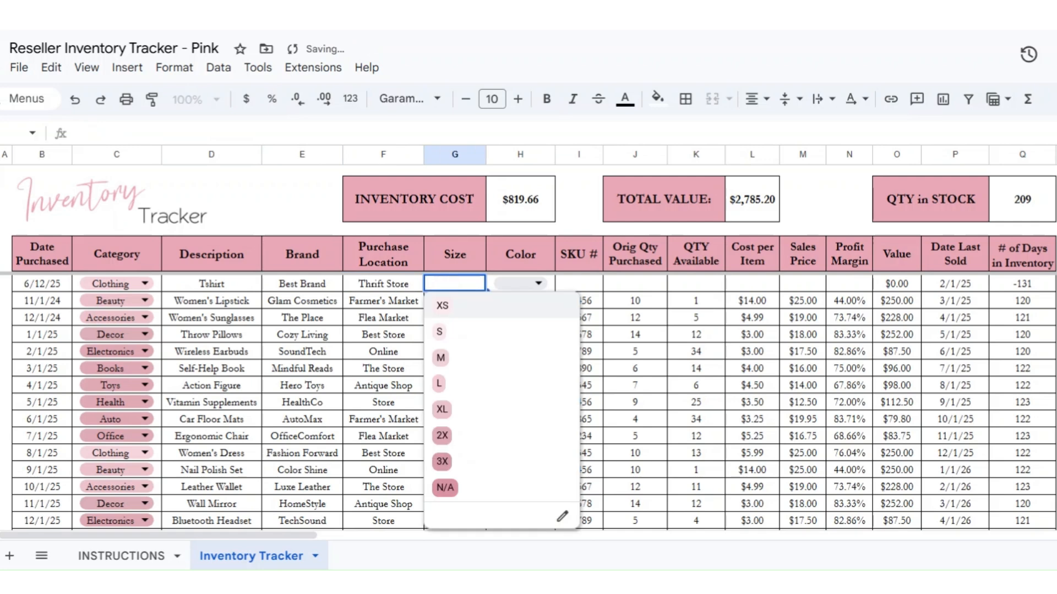
left_click(455, 384)
left_click(511, 282)
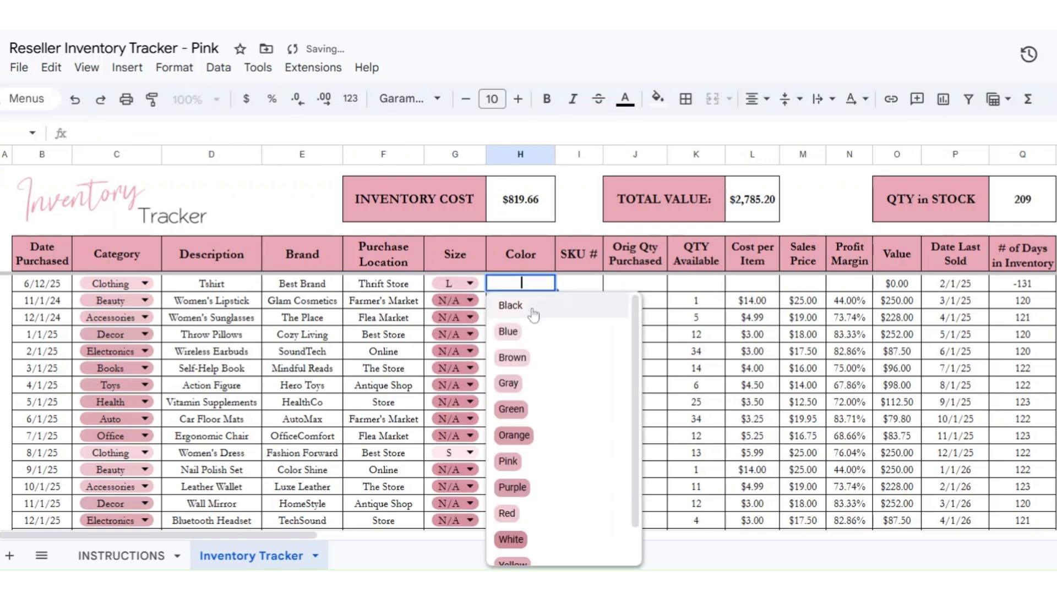
left_click(530, 318)
Step: Enter SKU 12345, original quantity purchased 10 and available quantity 9 for the Tshirt
left_click(577, 289)
type("12345")
key("Tab")
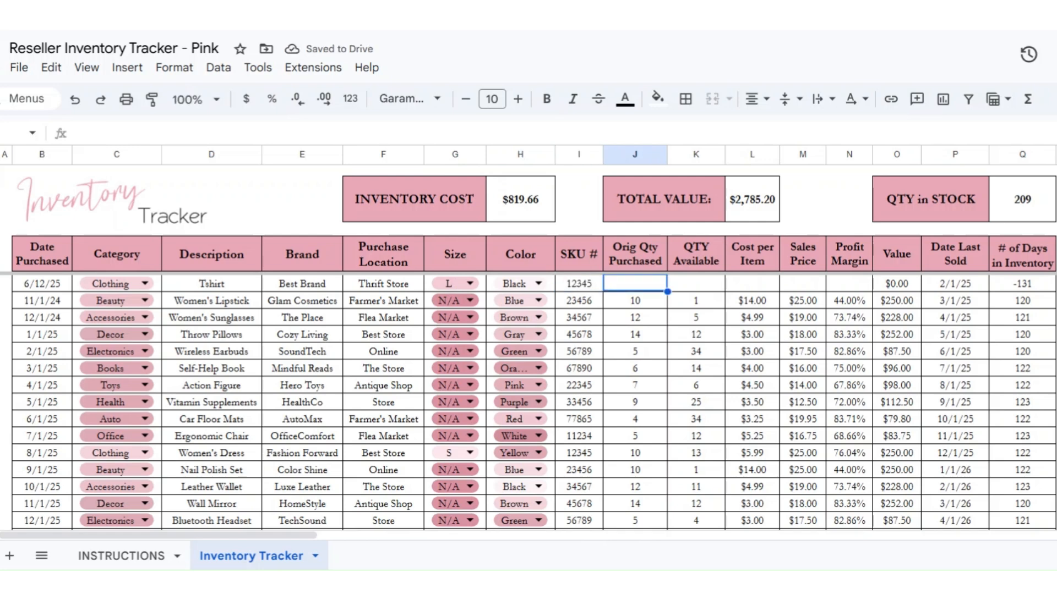
type("10")
left_click(701, 287)
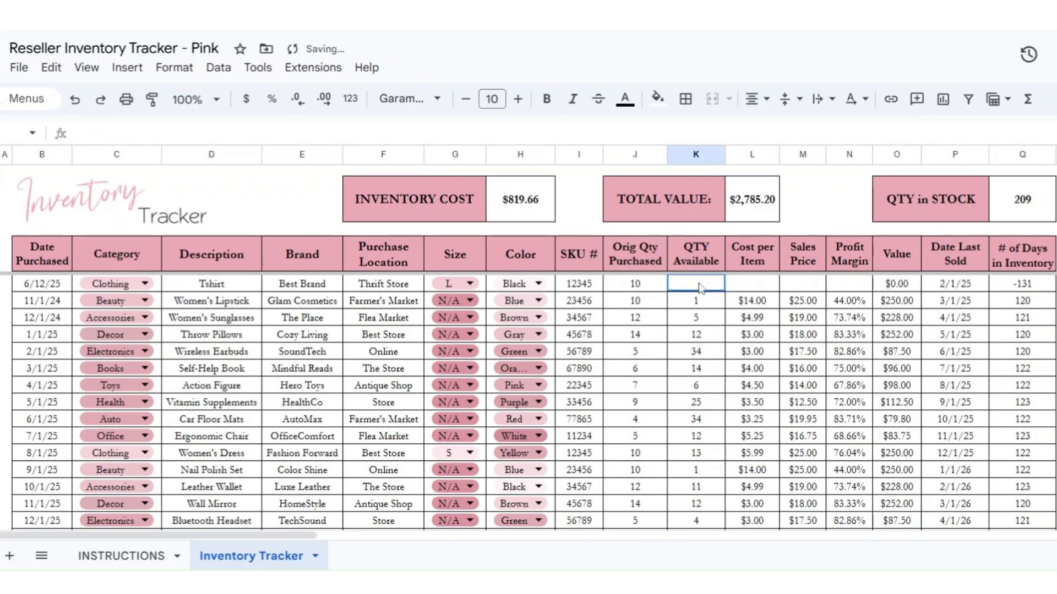
type("9")
Step: Set the Tshirt's cost per item to 5 and its sales price to 19.5
left_click(750, 290)
type("5")
key("Tab")
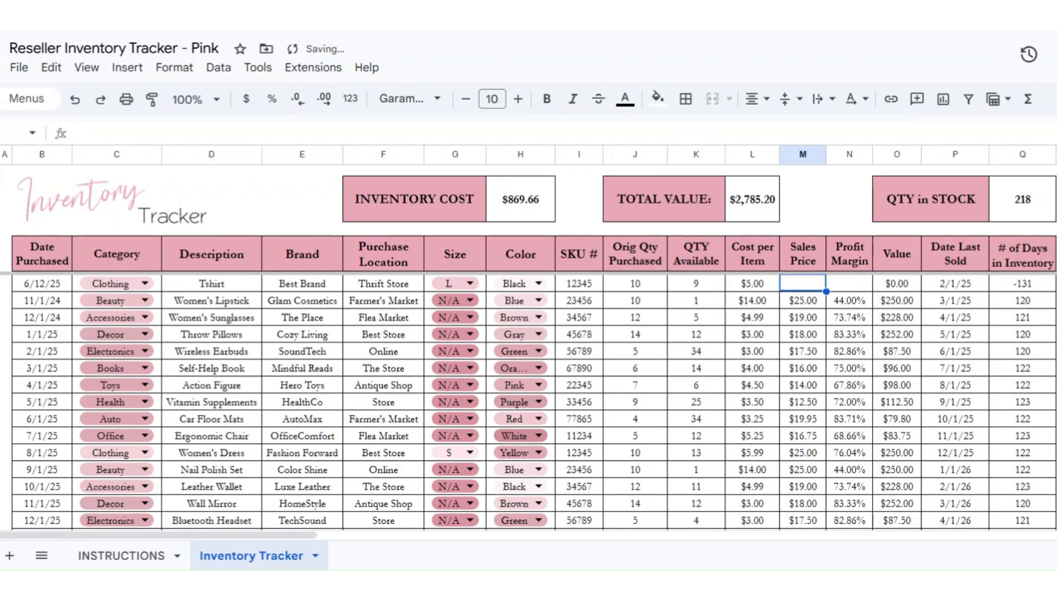
type("19.5")
key("Tab")
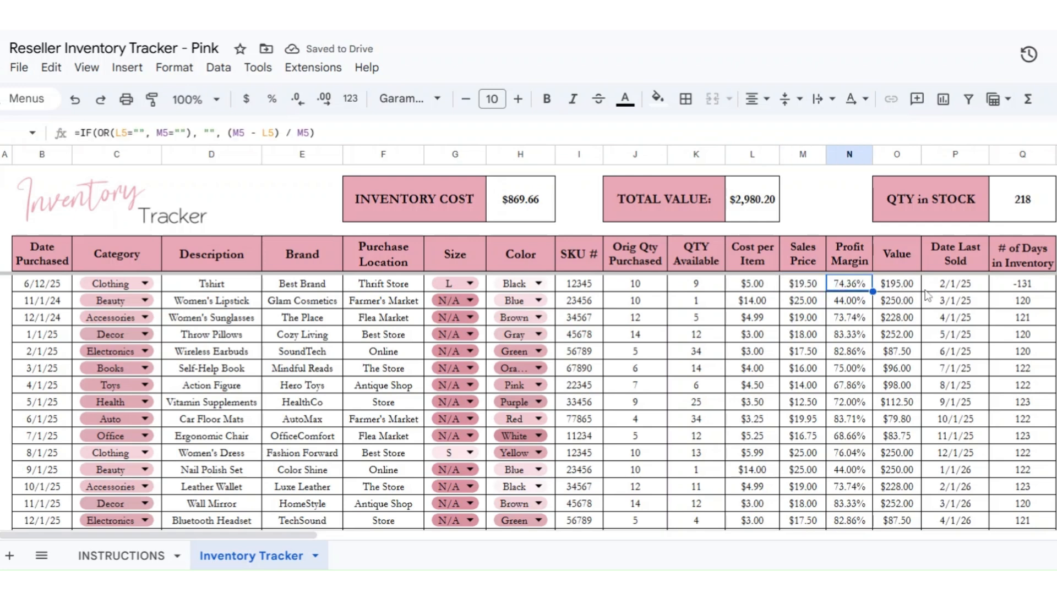
Step: Set the Tshirt's Date Last Sold to 4/1/25
left_click(939, 292)
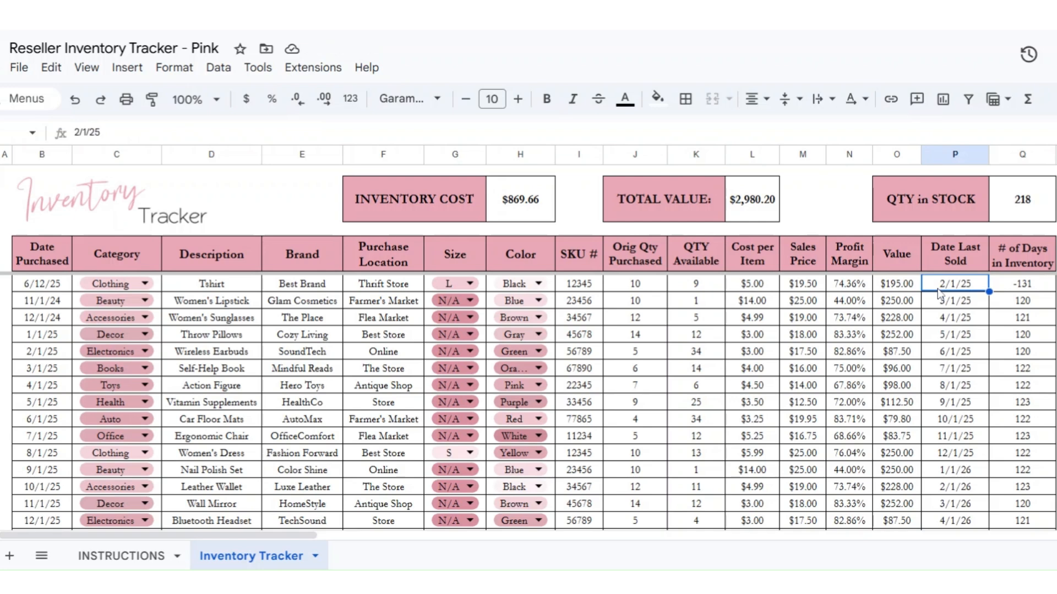
type("4/1/25")
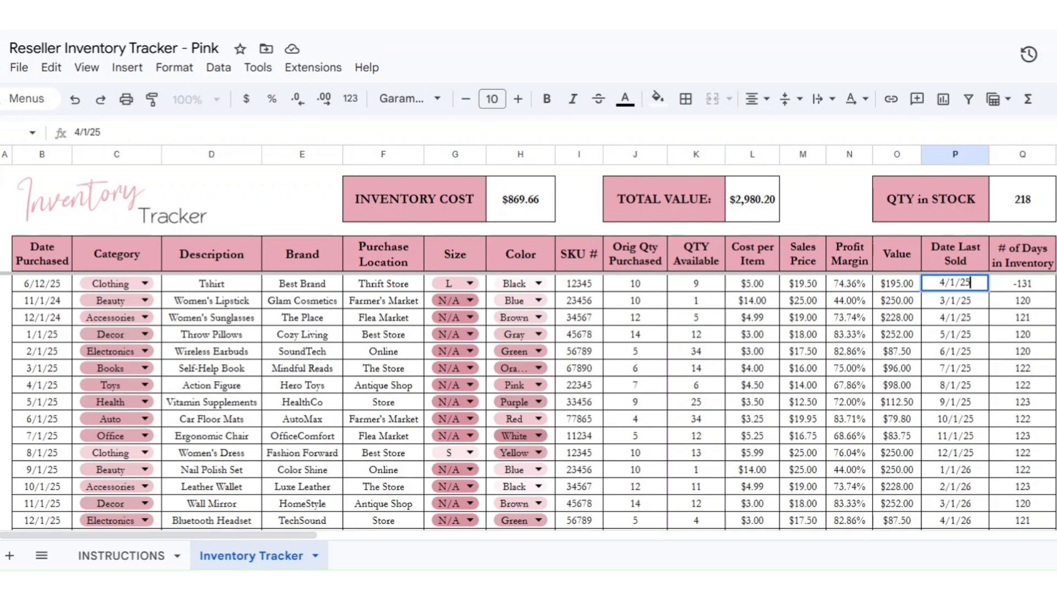
key("Return")
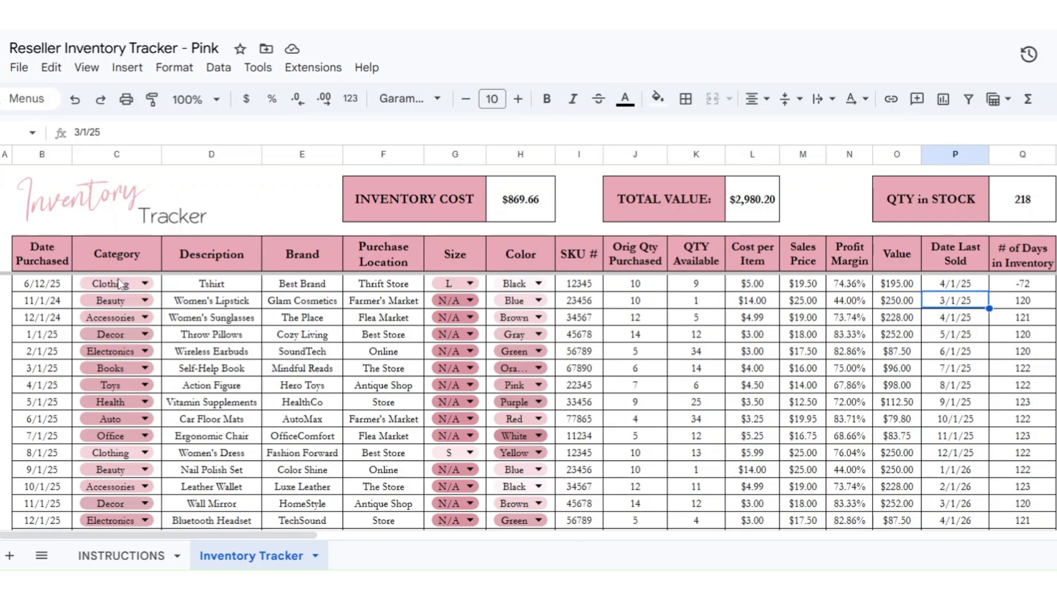
Step: Change the Tshirt's Date Purchased to 1/12/25
left_click(48, 283)
type("1/1")
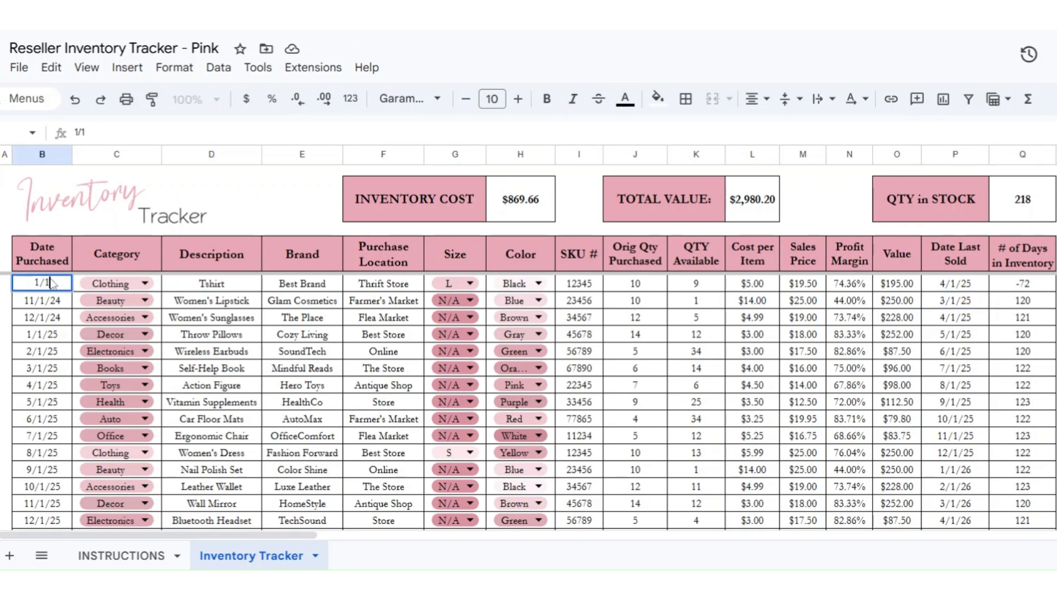
type("2/25")
key("Return")
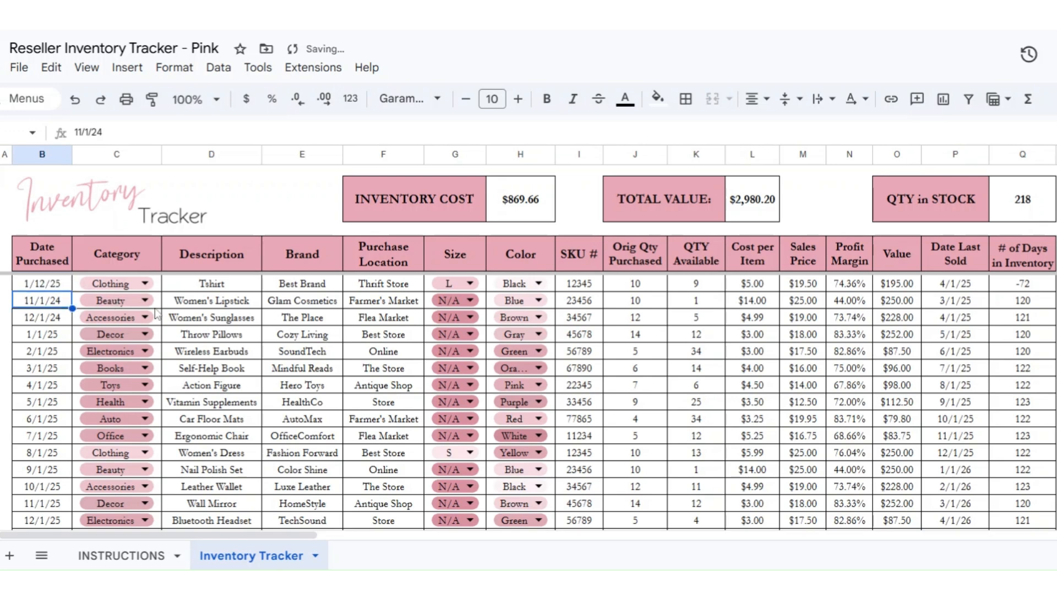
Step: Change the Tshirt's Date Last Sold to 2/1/25
left_click(950, 285)
type("2")
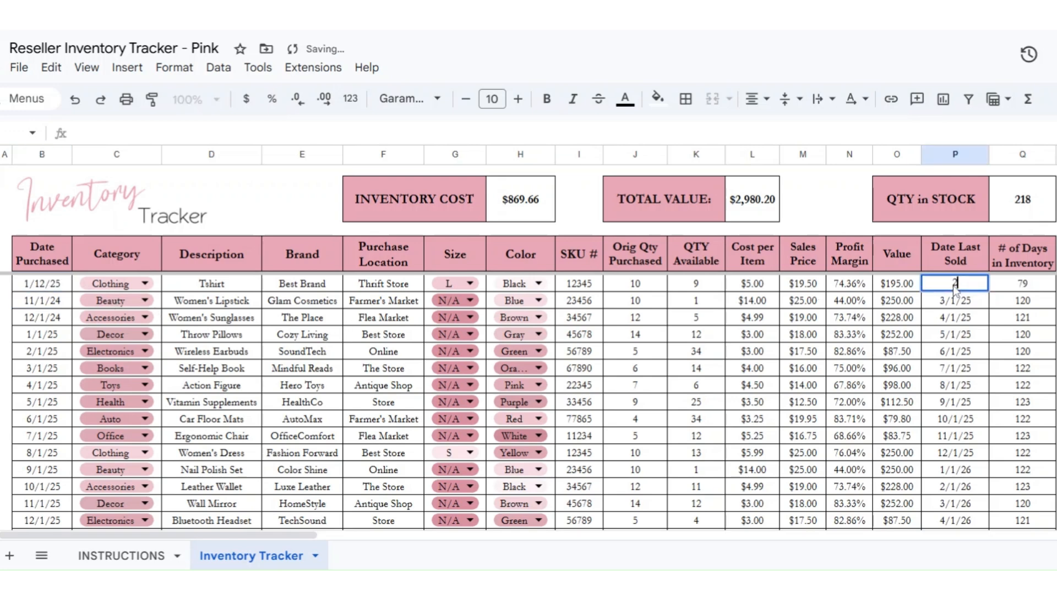
type("/1/25")
key("Return")
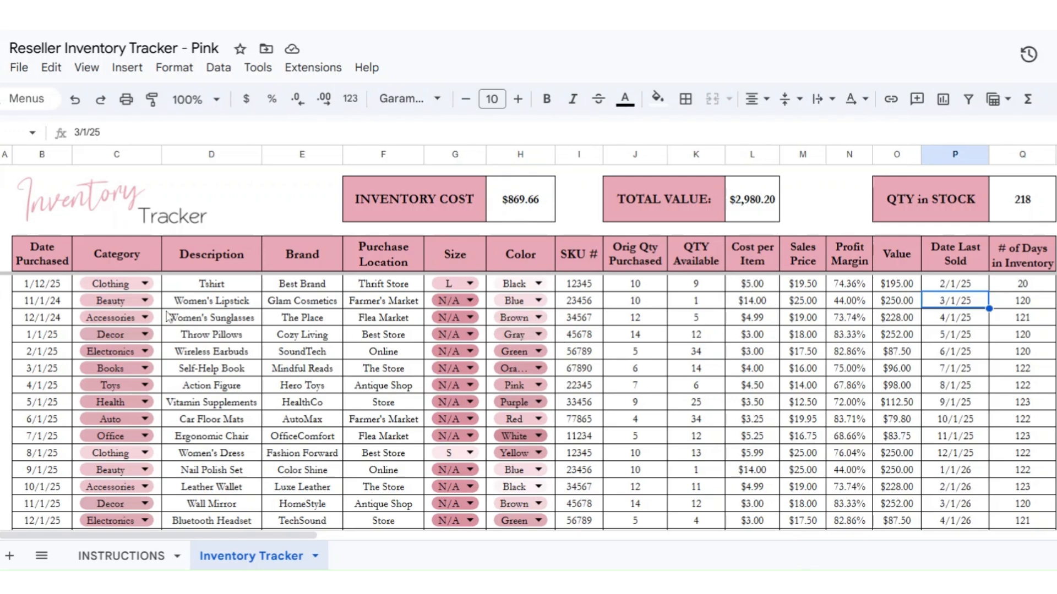
left_click(145, 283)
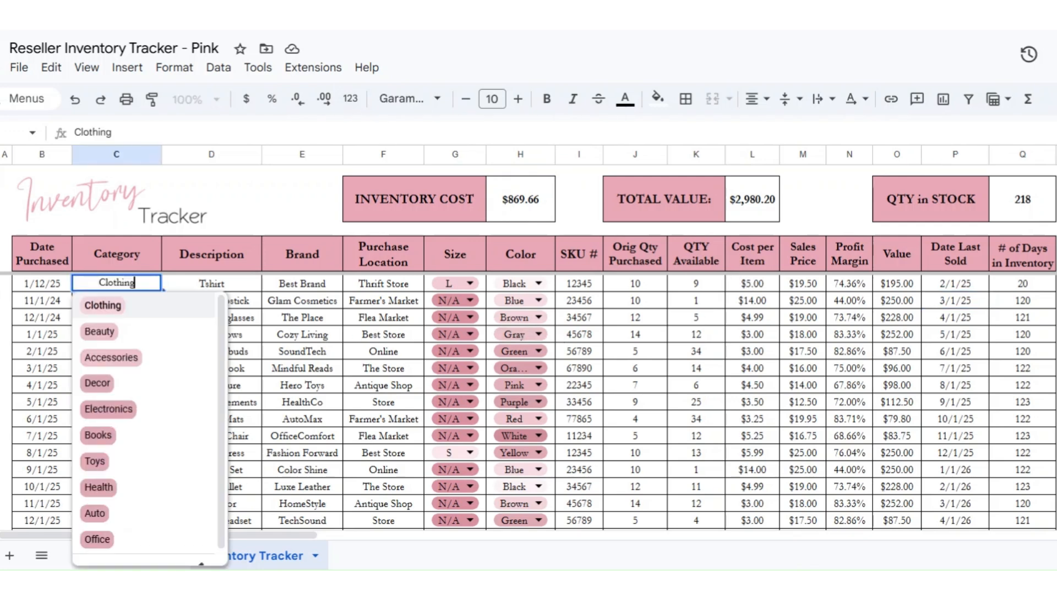
scroll(183, 316, "down", 1)
scroll(184, 316, "up", 1)
left_click(191, 284)
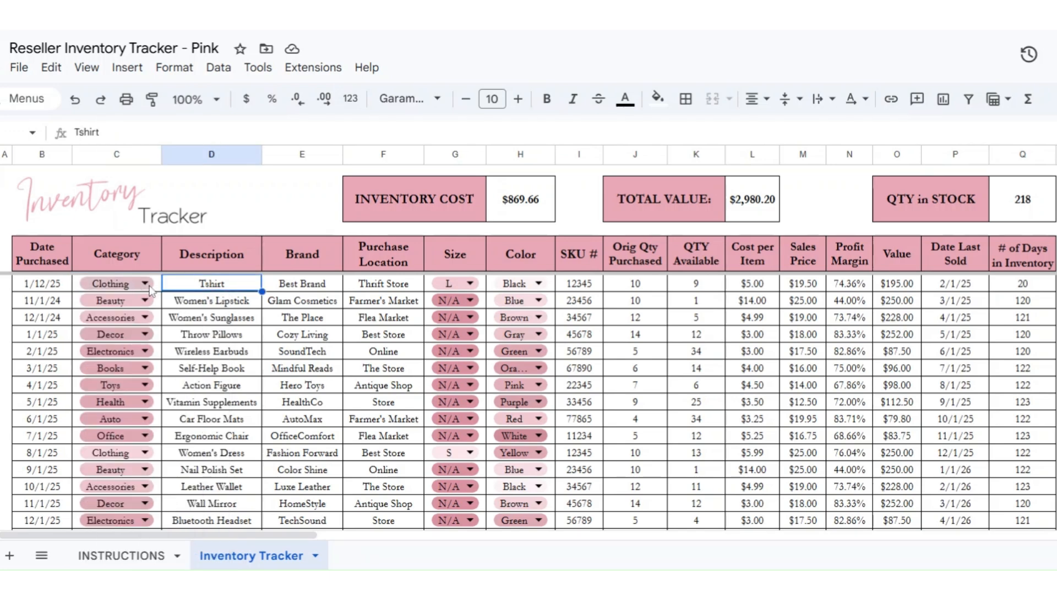
Step: Edit the first row's Category dropdown options, renaming the Clothing option as Tshirts
left_click(117, 282)
scroll(194, 488, "down", 1)
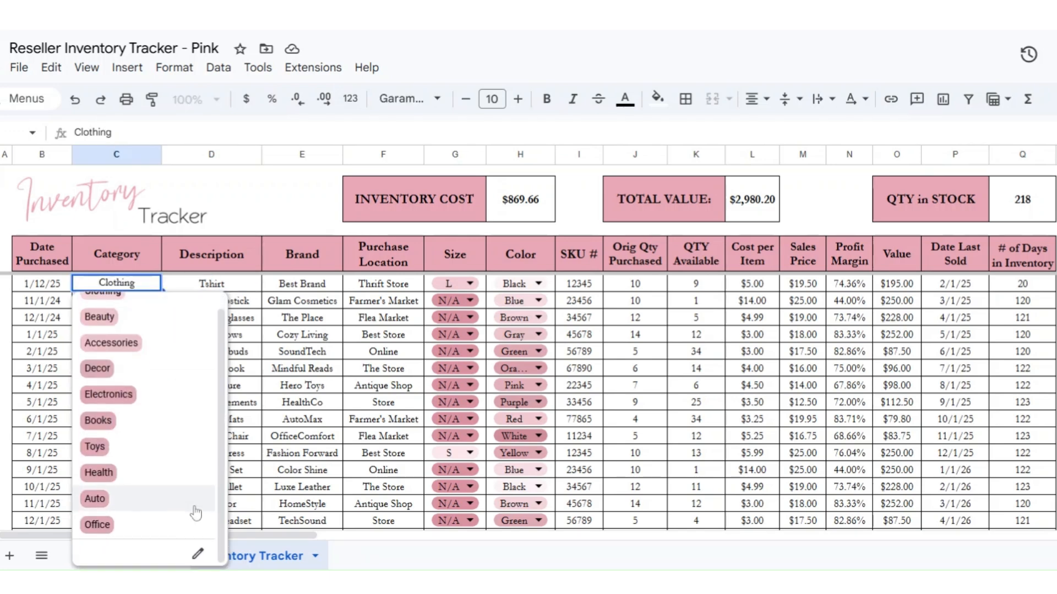
left_click(198, 552)
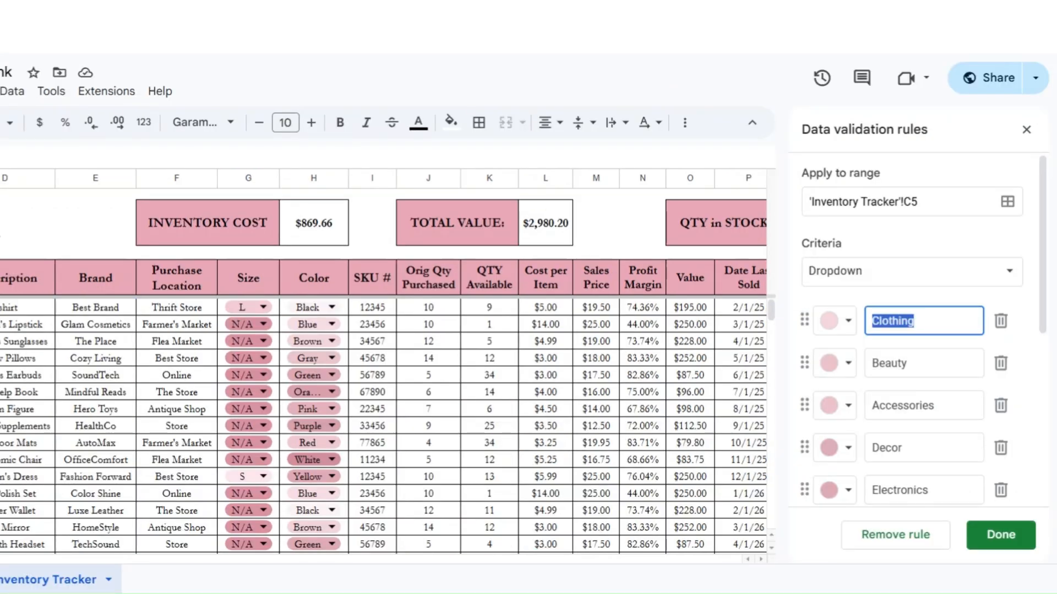
type("Tshirts")
Step: Add a new option named Misc. after Office at the end of the Category dropdown's items
scroll(899, 417, "down", 5)
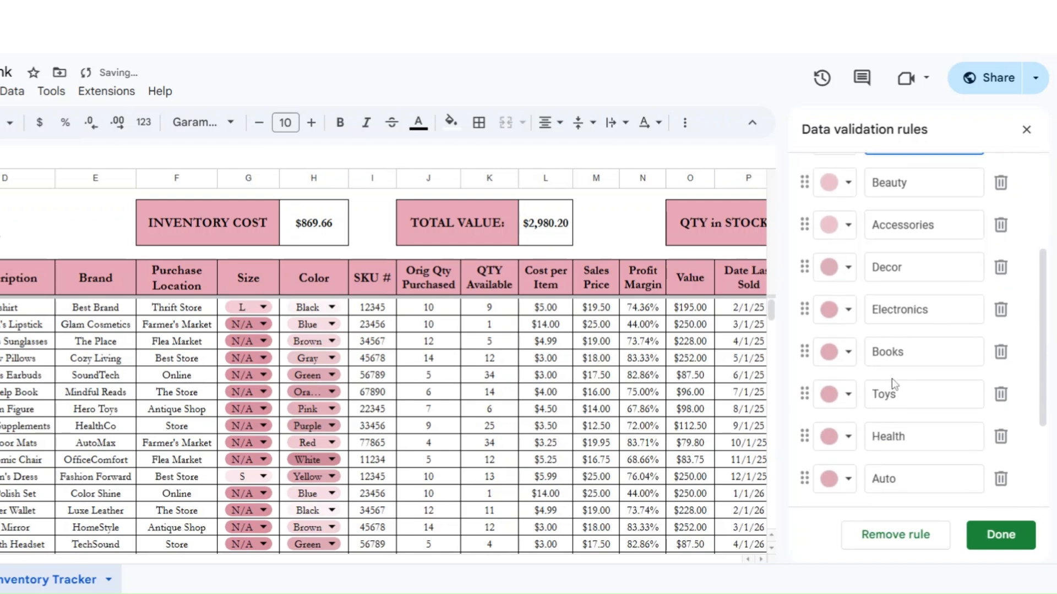
scroll(899, 417, "up", 4)
scroll(900, 407, "down", 5)
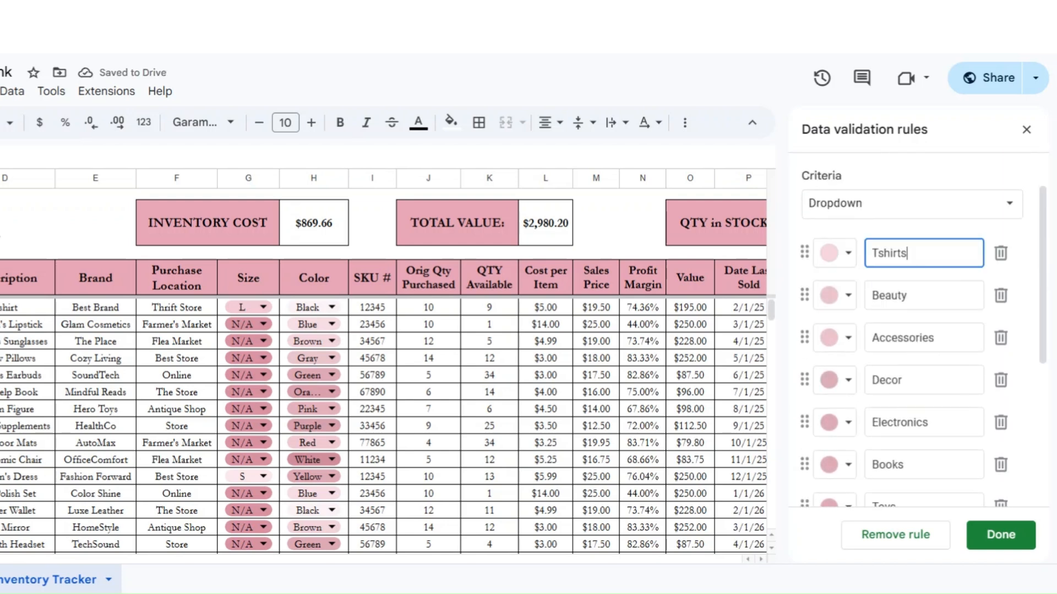
scroll(903, 388, "up", 4)
scroll(903, 388, "up", 2)
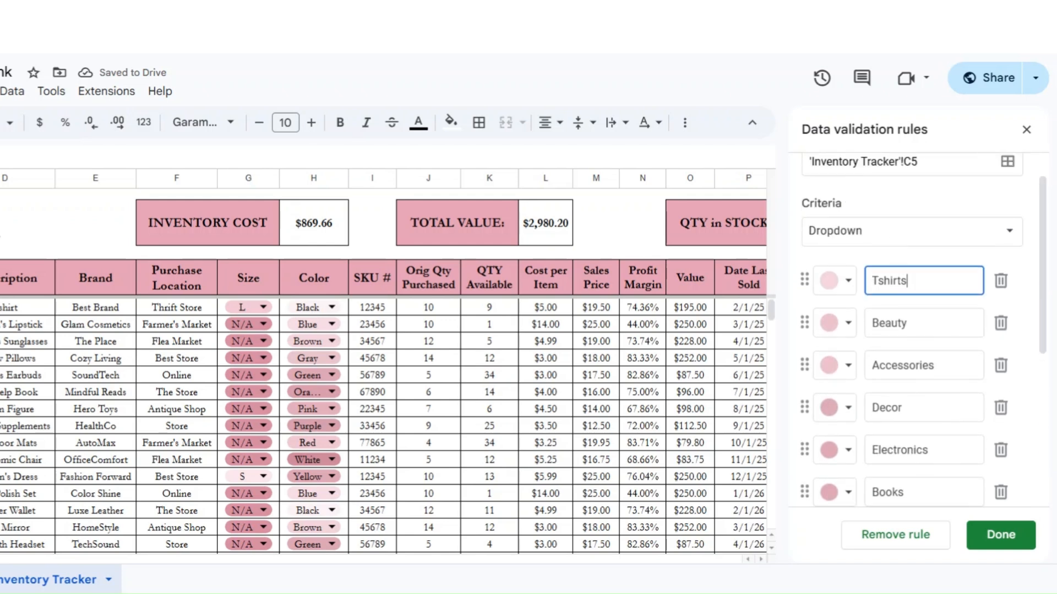
scroll(882, 414, "down", 5)
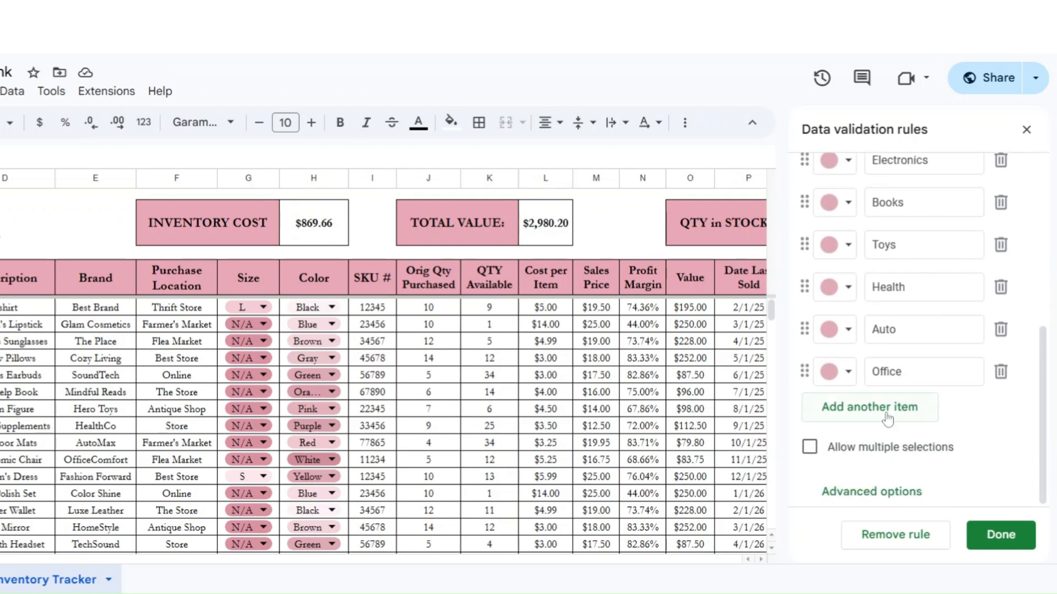
left_click(881, 410)
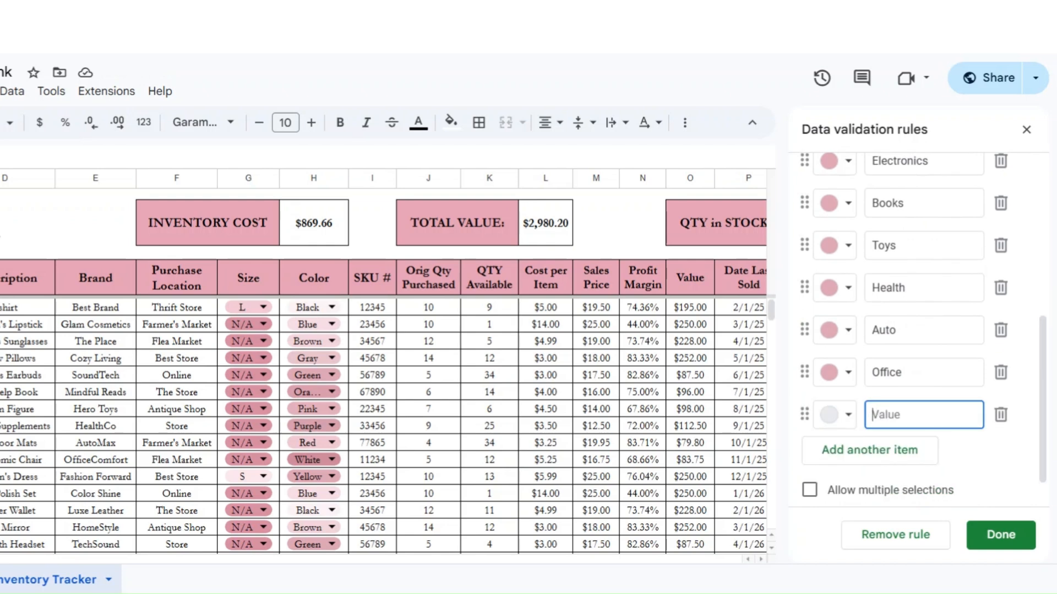
type("Misc")
Step: Give the Misc. option a custom magenta-pink background color
left_click(841, 415)
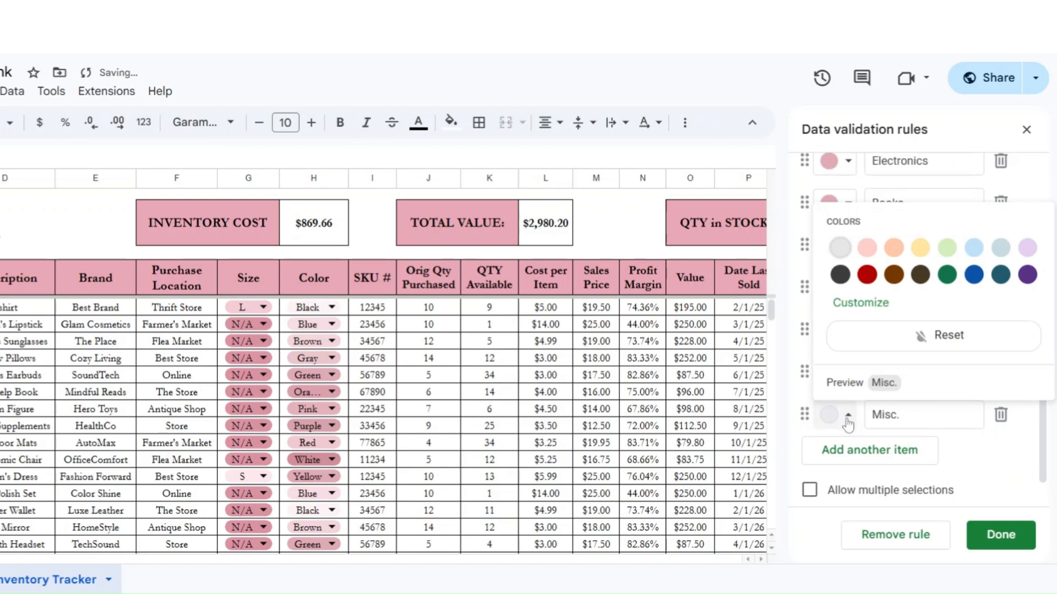
left_click(860, 303)
left_click_drag(933, 454, 1035, 454)
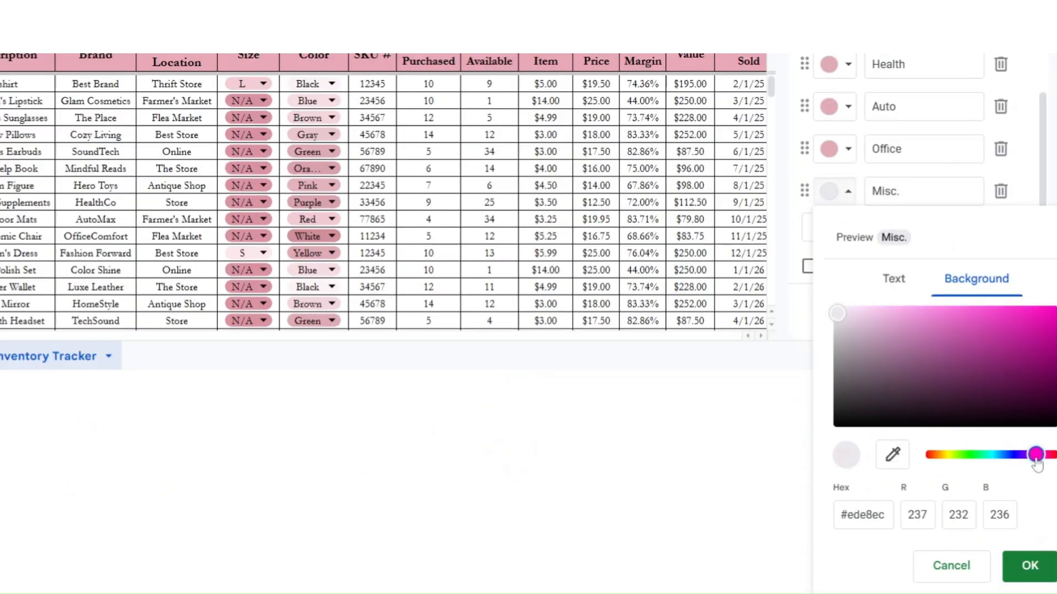
left_click(951, 317)
left_click(1029, 566)
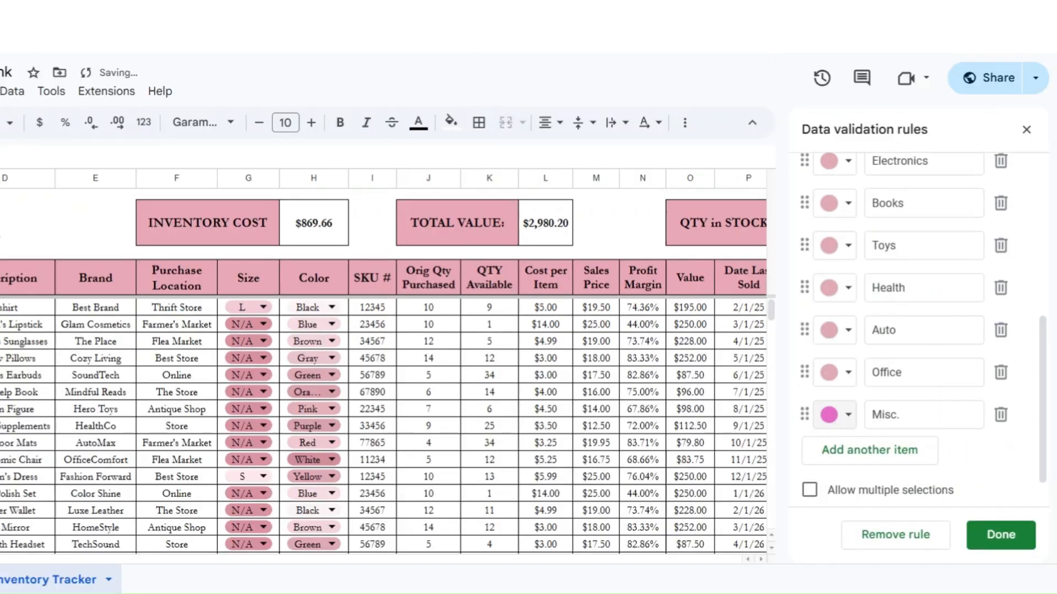
Step: Extend the Category dropdown rule to the range C5:C998 on the Inventory Tracker sheet and save the rule
left_click_drag(1042, 368, 1040, 209)
left_click(918, 201)
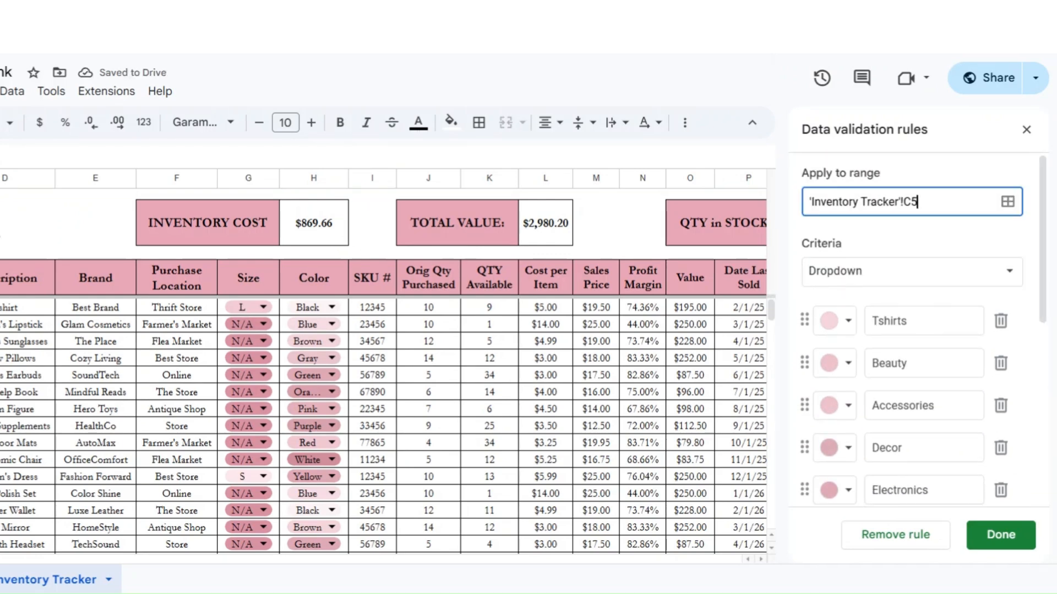
left_click_drag(770, 310, 771, 515)
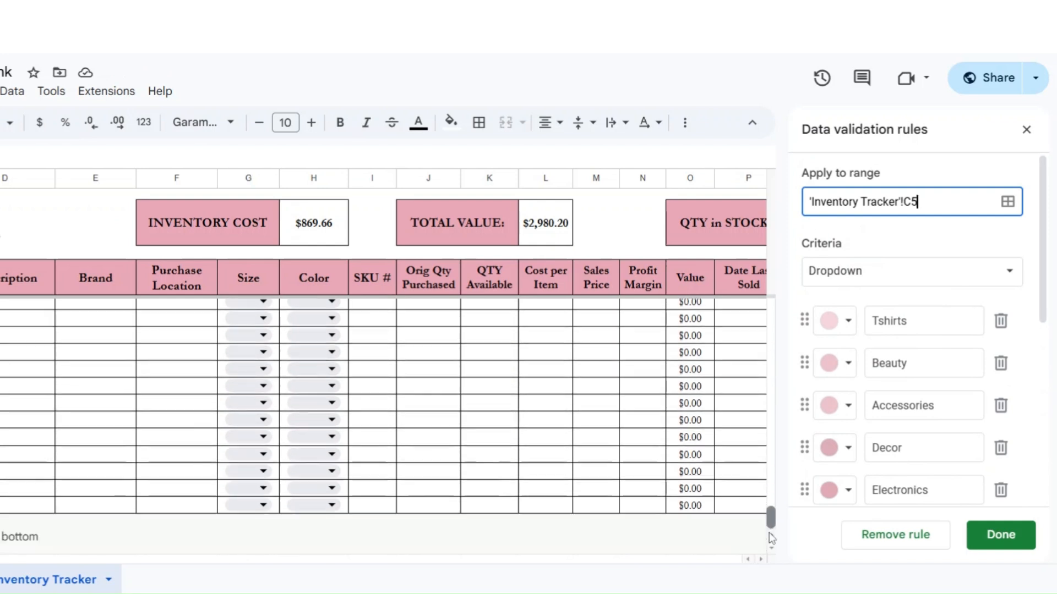
left_click(917, 201)
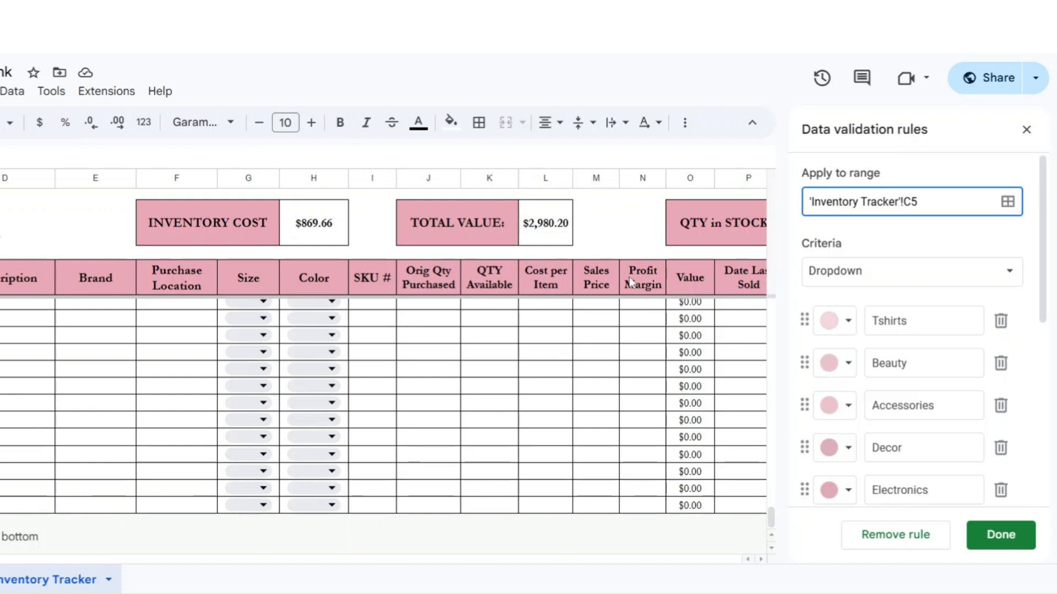
type(":C998")
left_click(1018, 539)
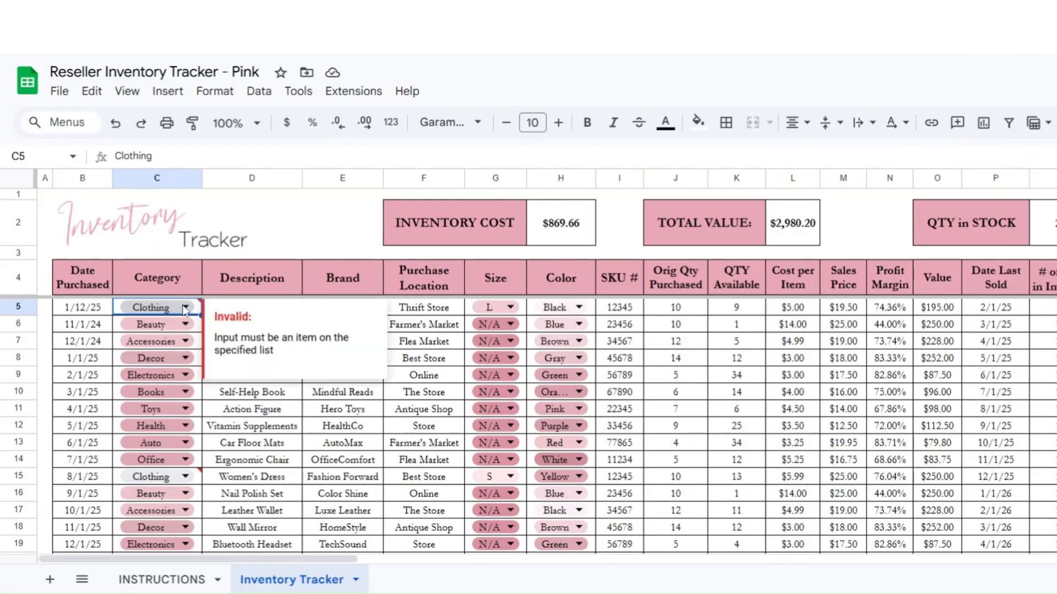
Step: Set the Category of the Tshirt in row 5 and the Women's Dress in row 15 to Misc
double_click(185, 308)
scroll(176, 495, "down", 1)
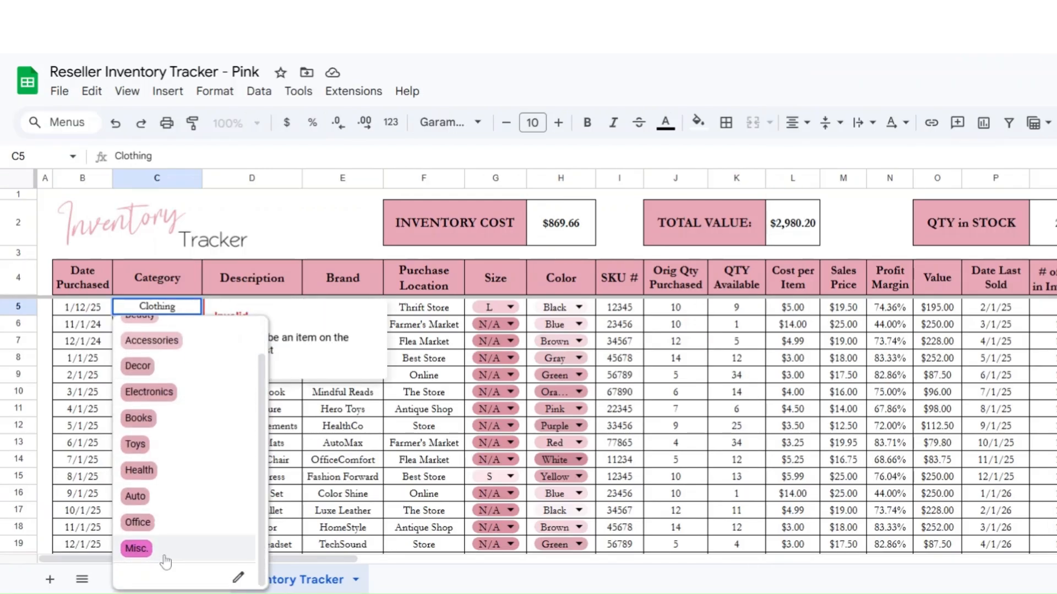
left_click(166, 555)
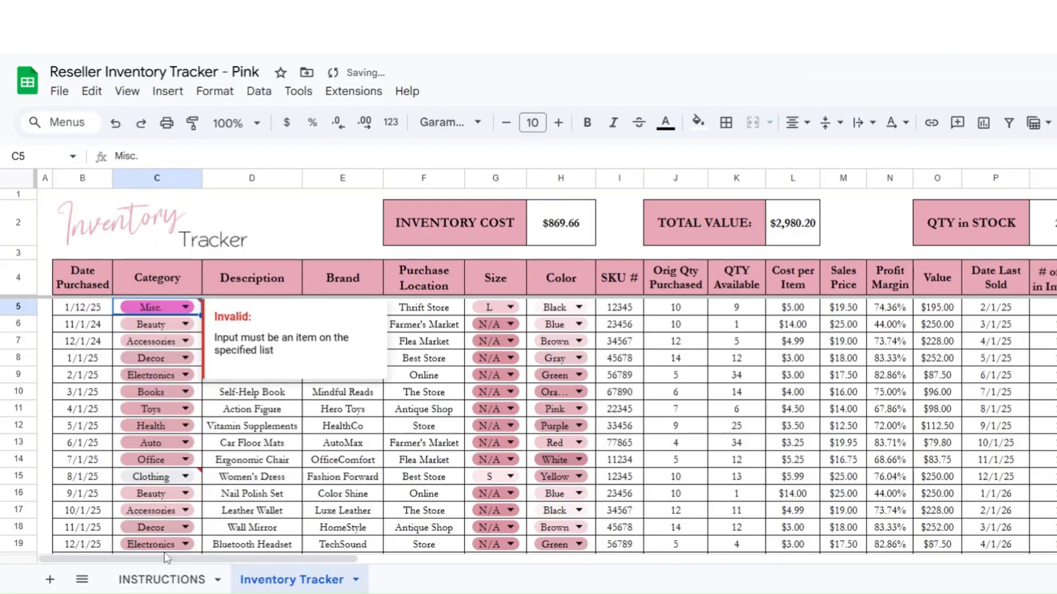
left_click(186, 477)
left_click(144, 387)
left_click(243, 527)
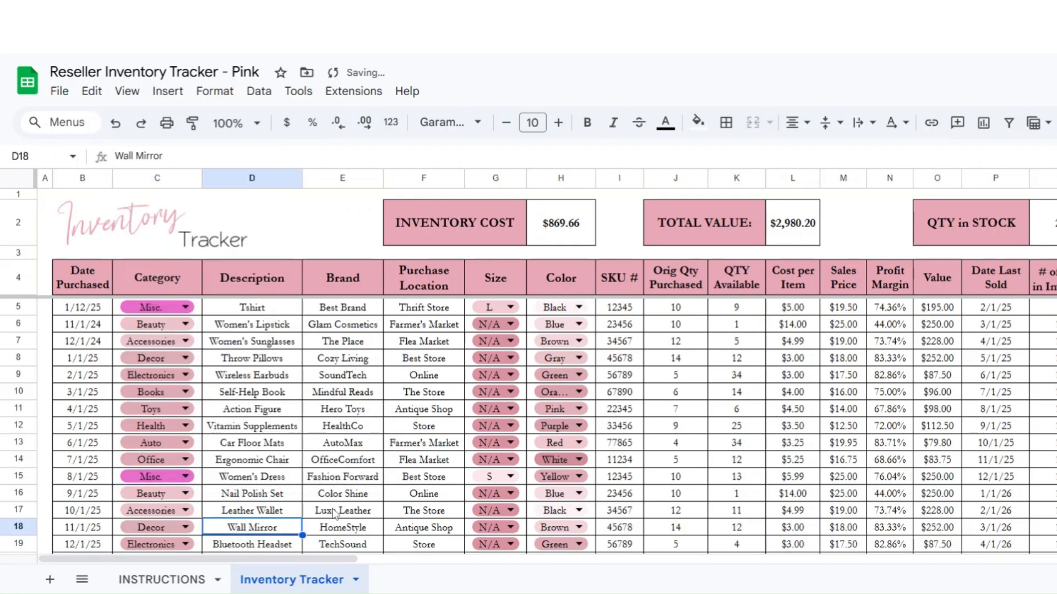
Step: Add 10 more rows at the bottom of the Inventory Tracker sheet, below row 998
scroll(665, 490, "down", 20)
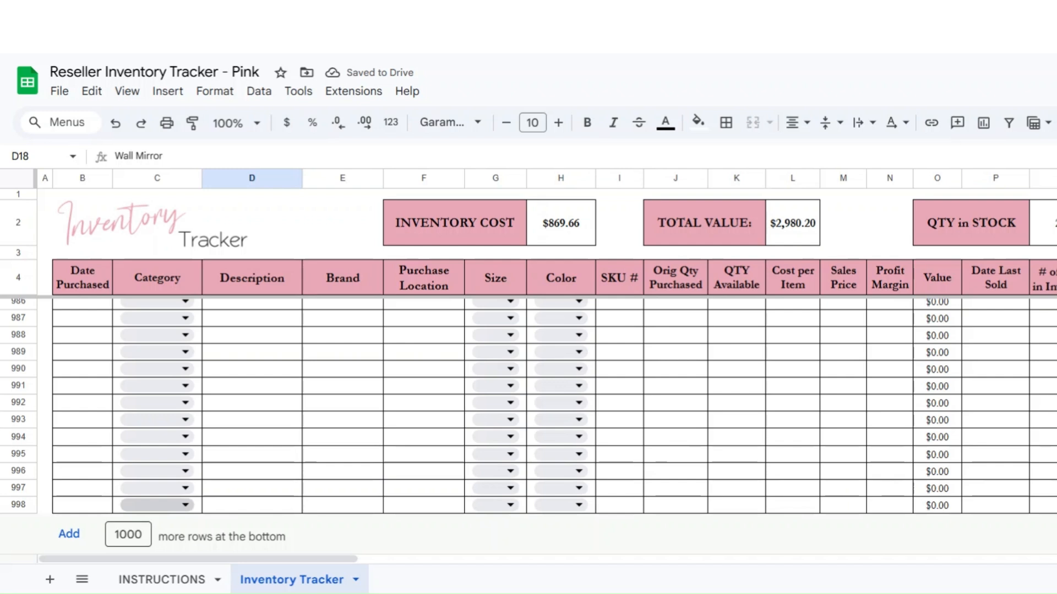
double_click(138, 534)
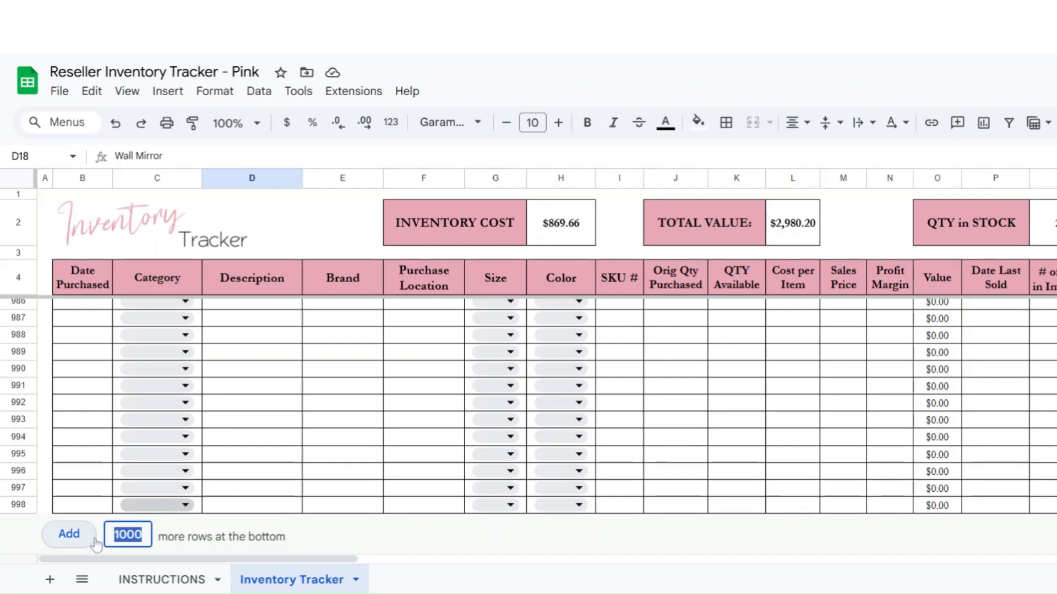
type("10")
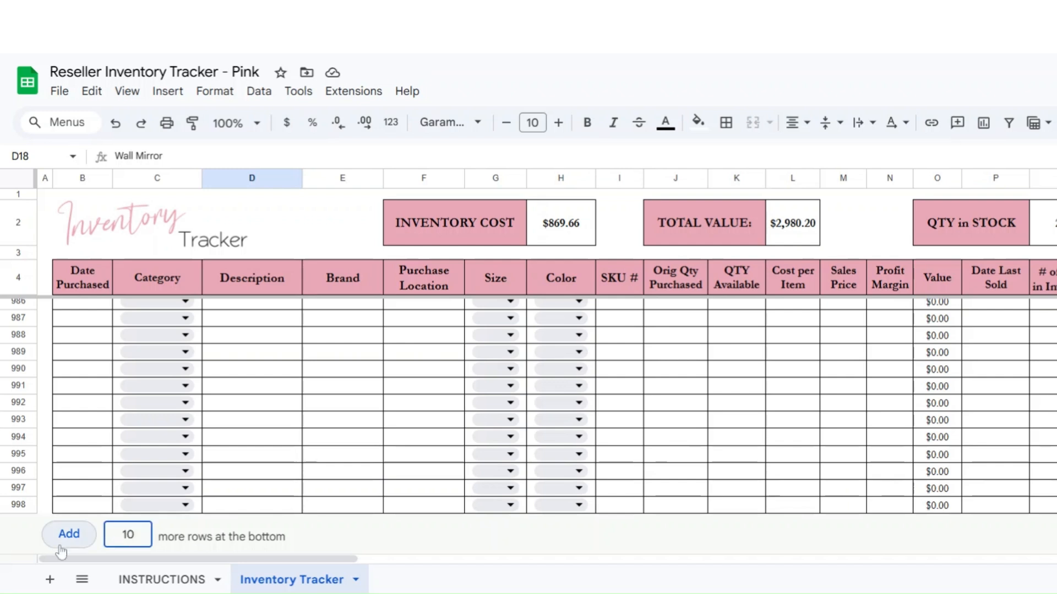
left_click(69, 534)
Step: Fill row 998, columns B through Q, down through the 10 added rows to row 1008
left_click_drag(78, 337, 1049, 343)
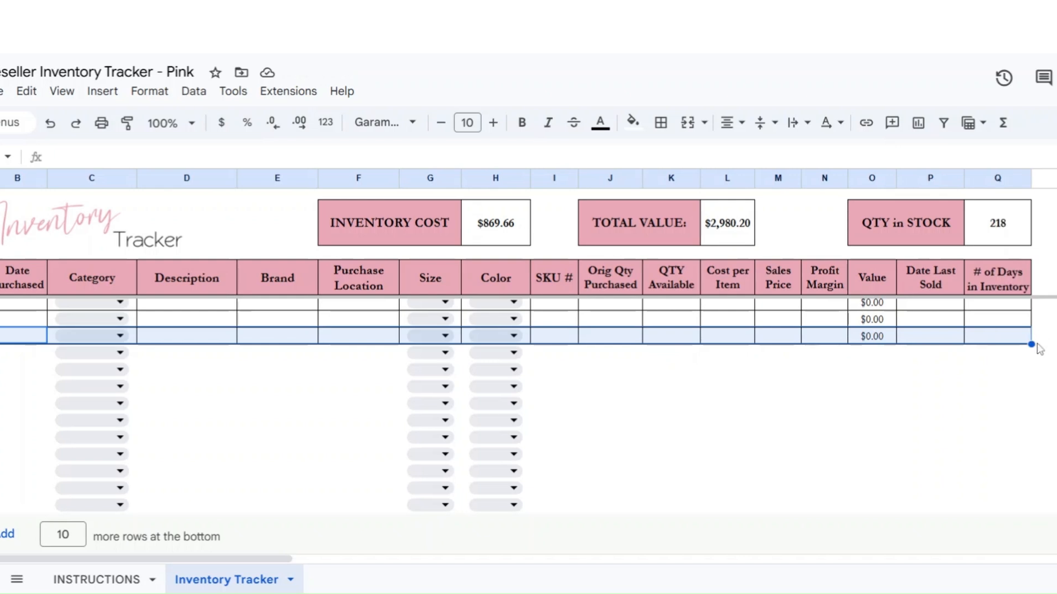
left_click_drag(1030, 346, 1031, 513)
left_click(667, 505)
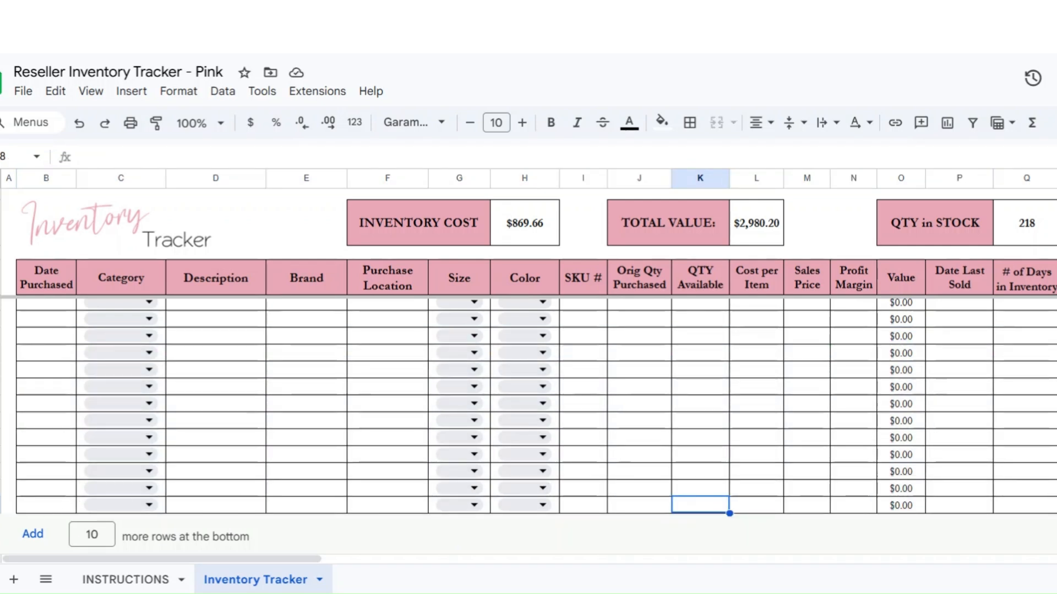
Step: Extend the Inventory Cost formula to row 1008, making it =SUMPRODUCT(J5:J1008, L5:L1008)
left_click(523, 236)
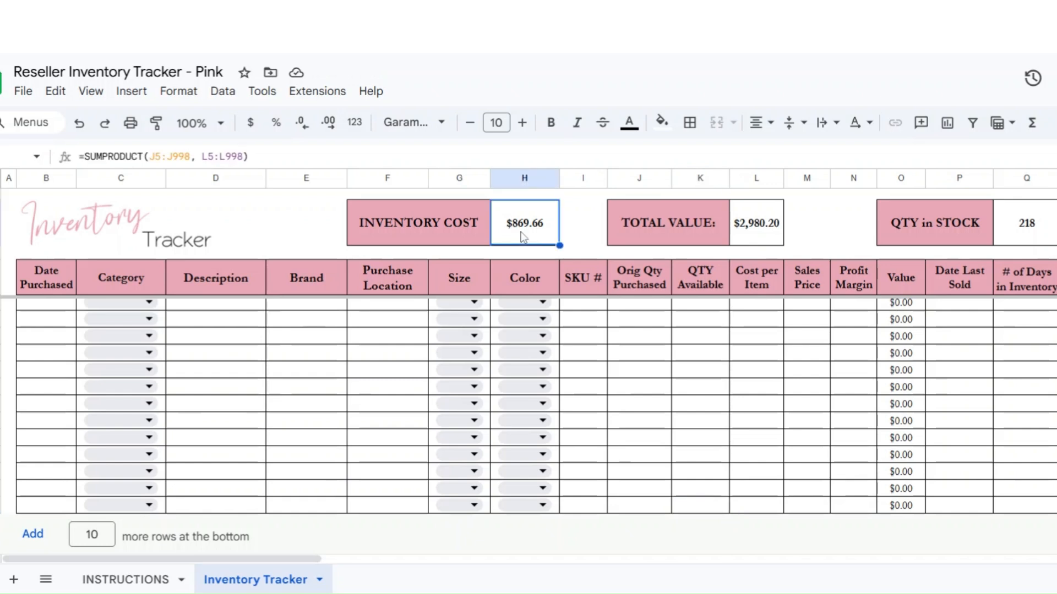
left_click_drag(191, 157, 173, 157)
type("1008")
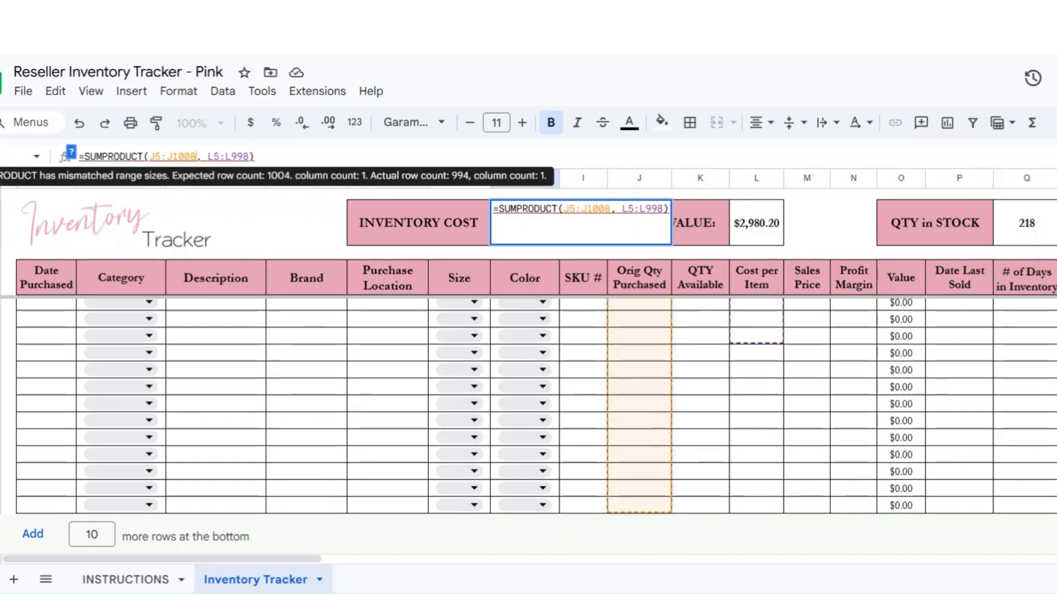
left_click_drag(249, 157, 231, 156)
type("08")
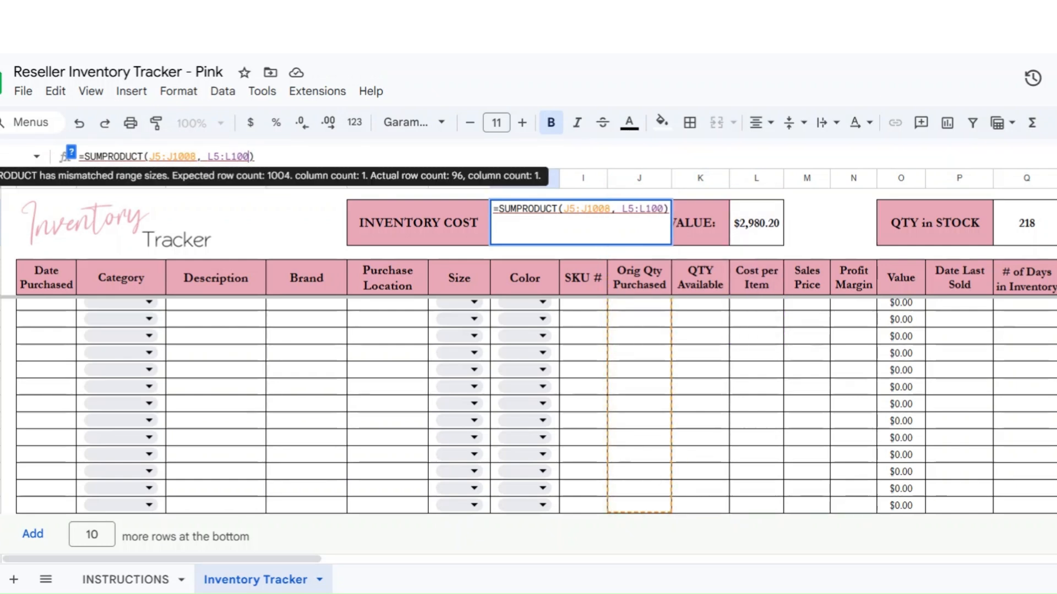
key("Return")
Step: Extend the Total Value formula to row 1008, making it =SUM(O5:O1008)
left_click(777, 232)
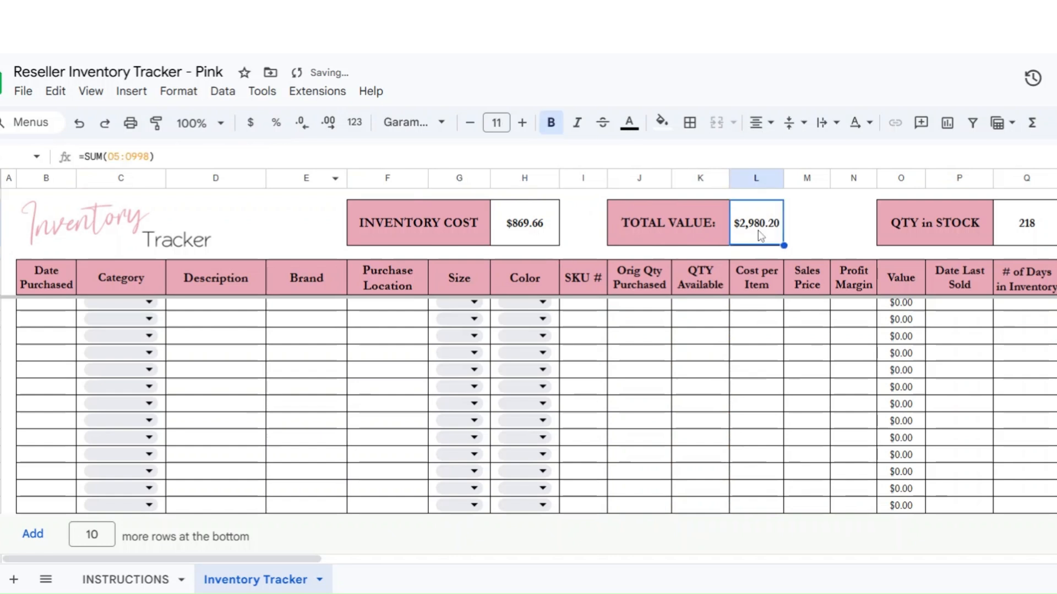
left_click_drag(148, 157, 131, 158)
type("1008")
key("Return")
Step: Extend the QTY in Stock formula to row 1008, making it =SUM(K5:K1008), and return to the first inventory rows
left_click(1017, 227)
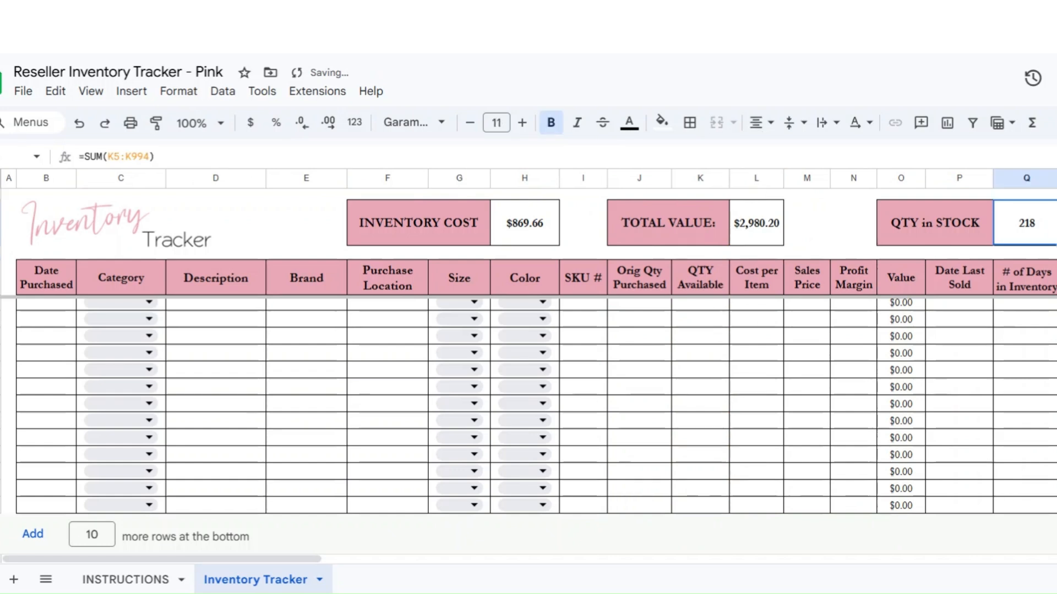
left_click_drag(149, 157, 132, 157)
type("1008")
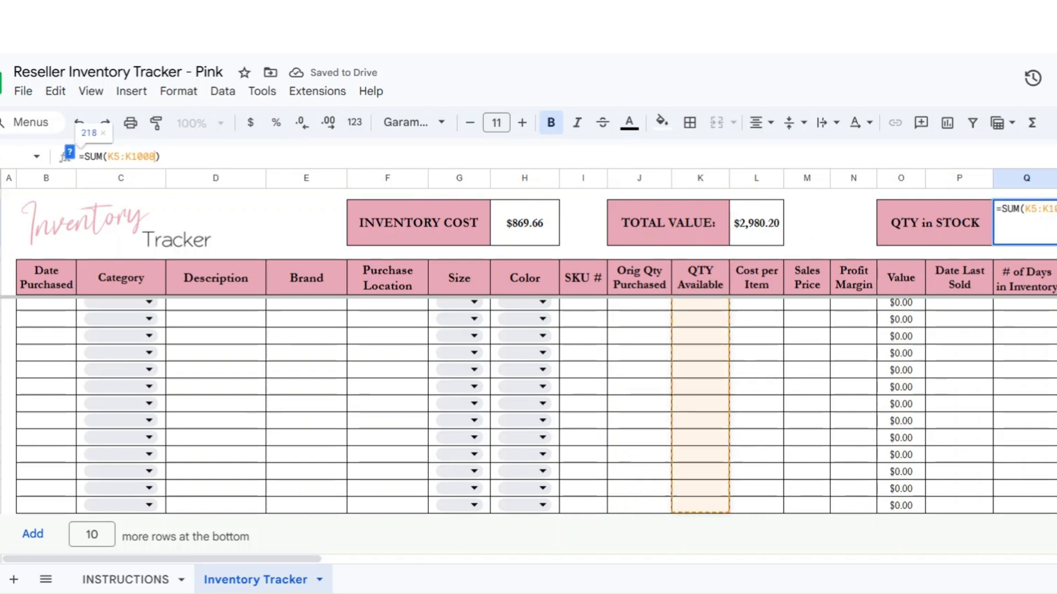
key("Return")
scroll(765, 390, "up", 1)
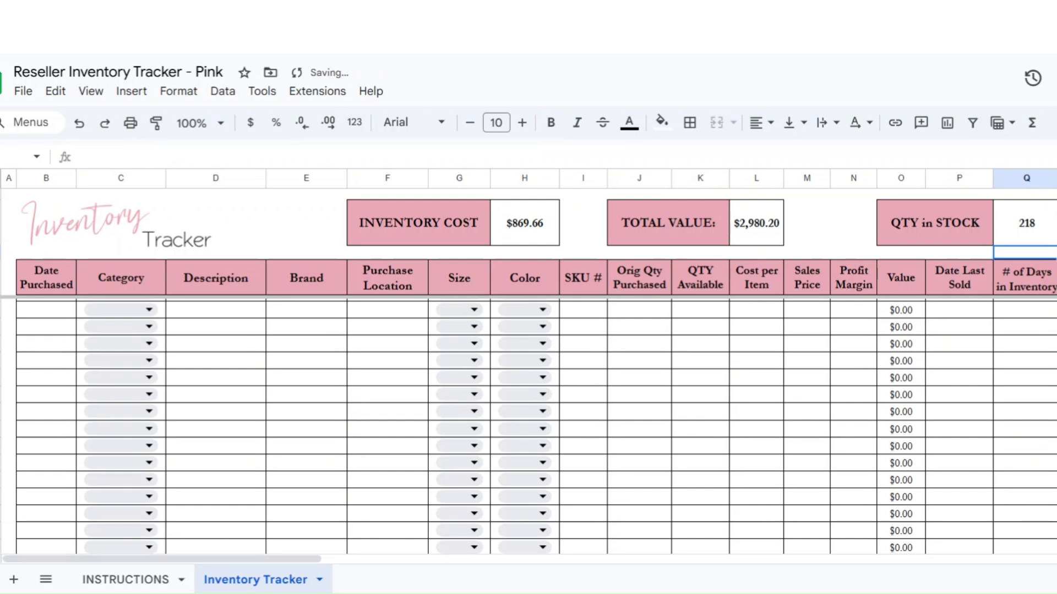
scroll(764, 390, "up", 1)
scroll(300, 312, "up", 15)
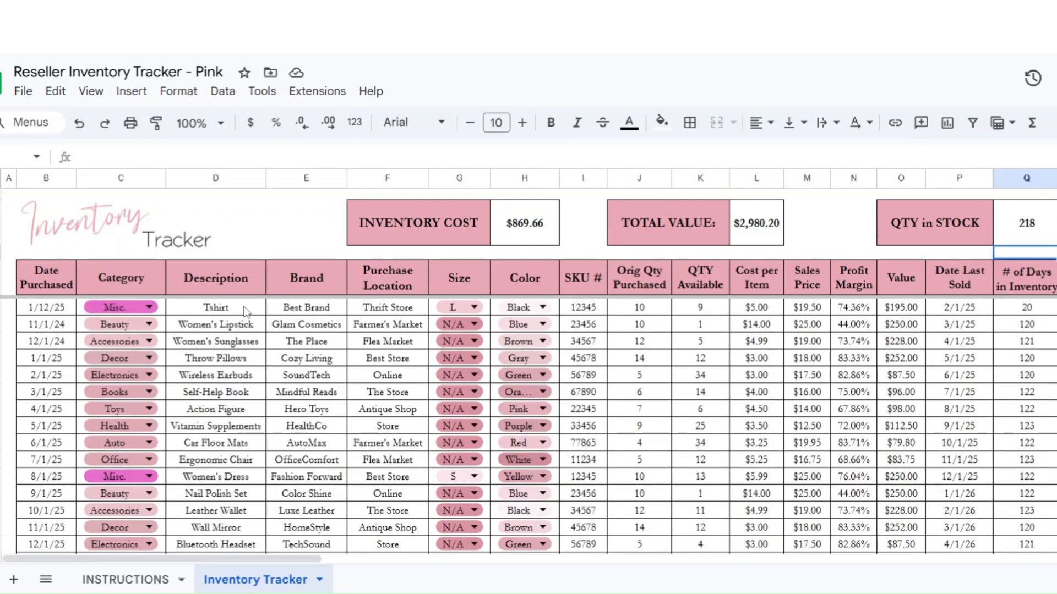